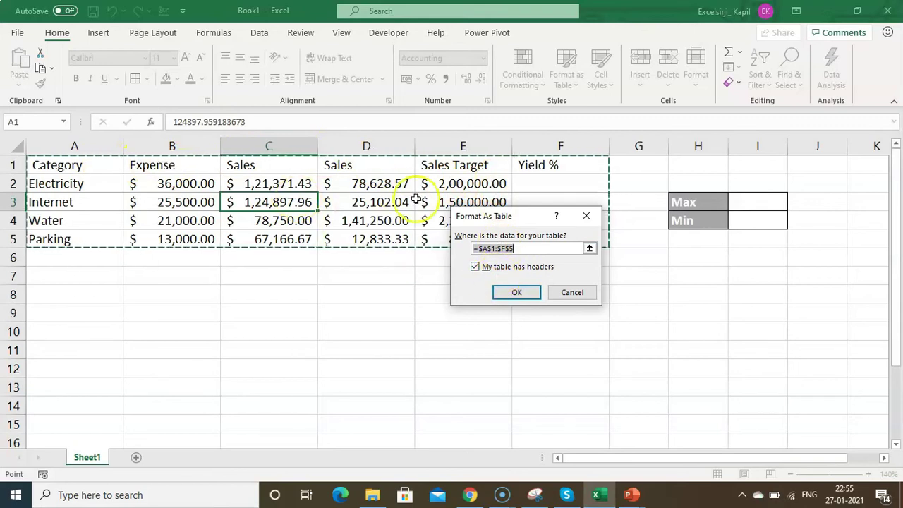
Create a table with headers from range A1:F5 and extend it down to row 9
{"action": "left_click", "coordinate": [484, 268]}
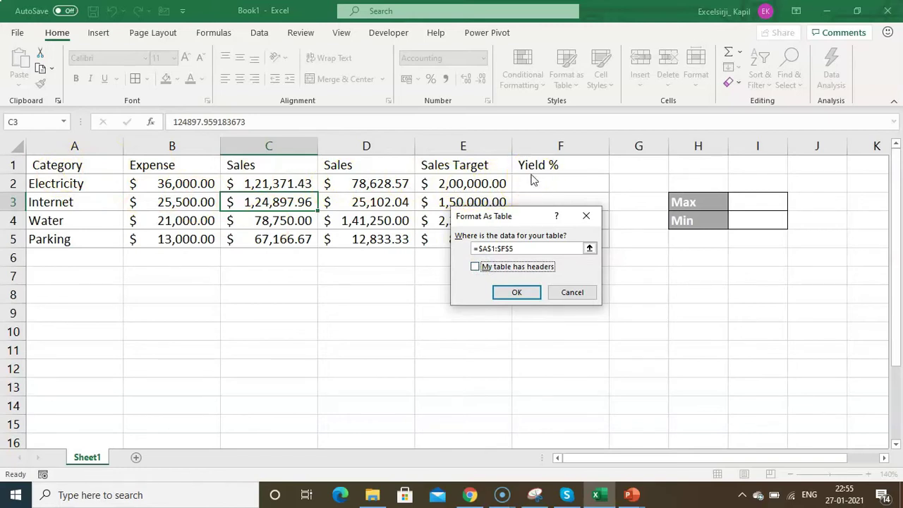
{"action": "left_click", "coordinate": [478, 268]}
{"action": "left_click", "coordinate": [516, 291]}
{"action": "left_click", "coordinate": [343, 292]}
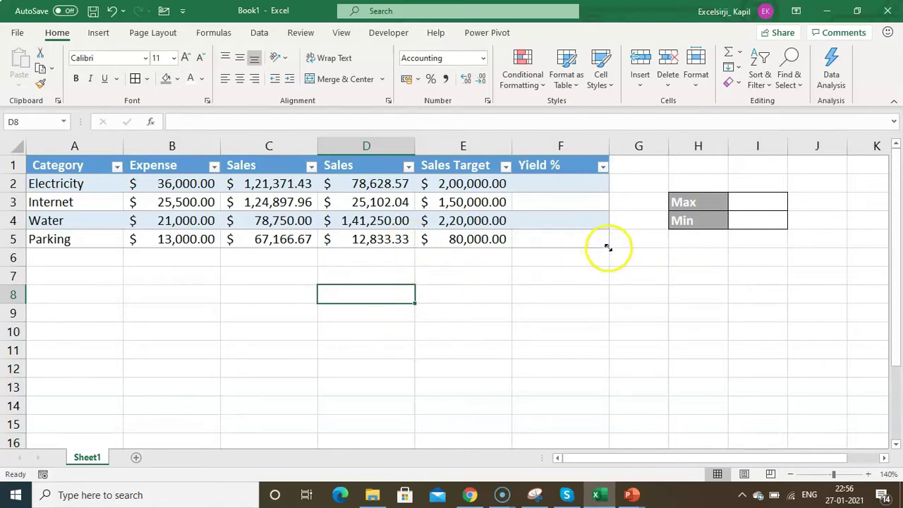
{"action": "left_click_drag", "start_coordinate": [606, 244], "coordinate": [606, 318]}
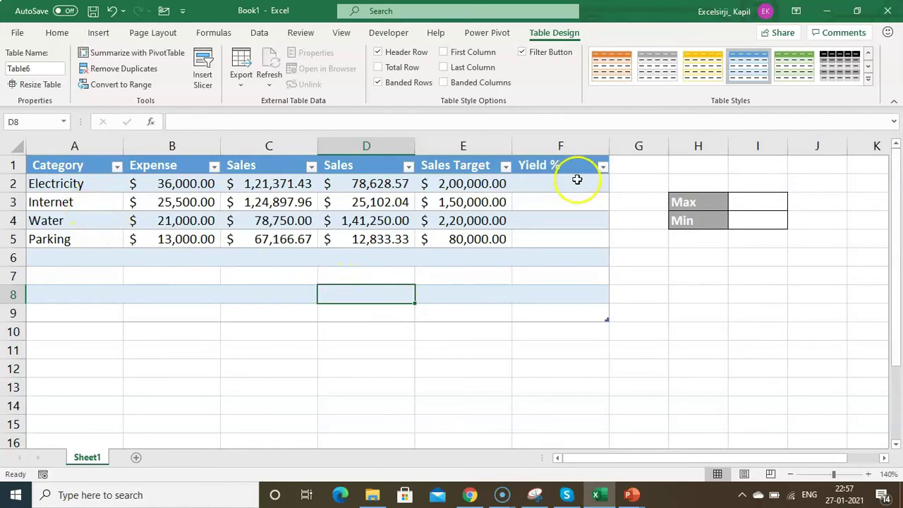
{"action": "left_click", "coordinate": [575, 315]}
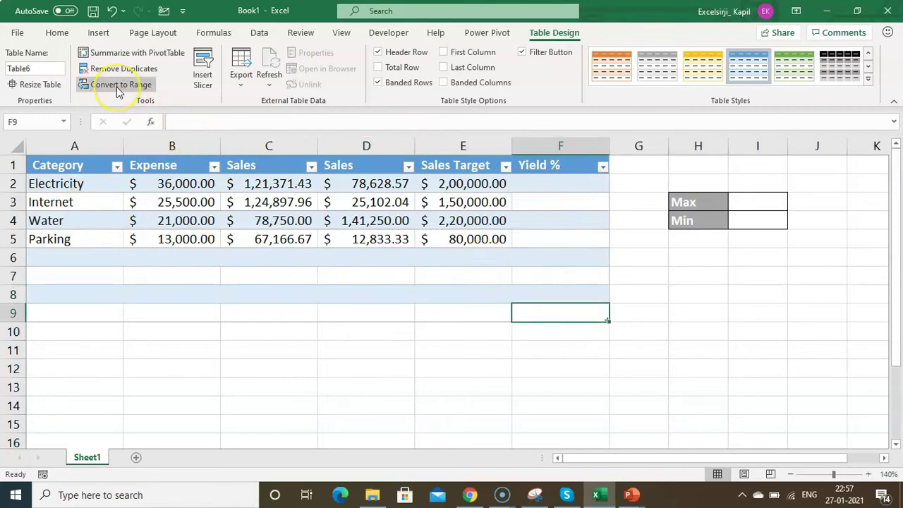
{"action": "left_click", "coordinate": [391, 328]}
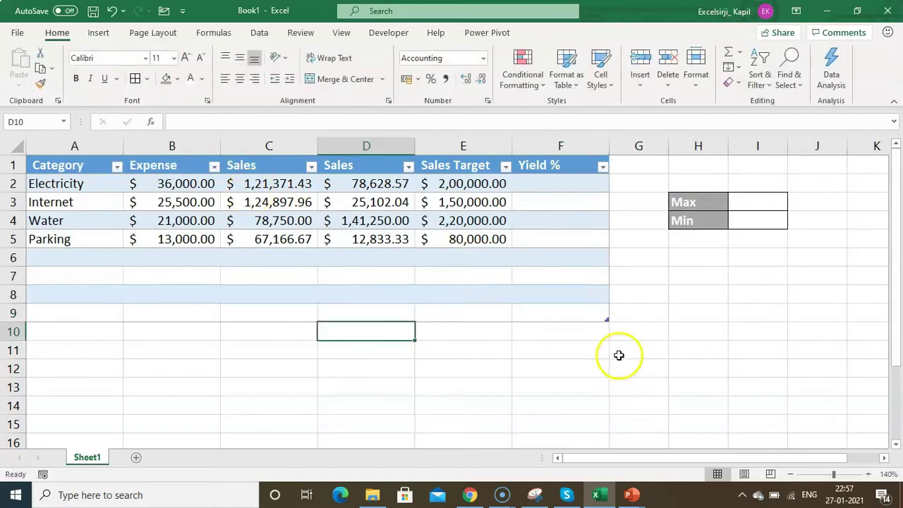
{"action": "left_click", "coordinate": [363, 239]}
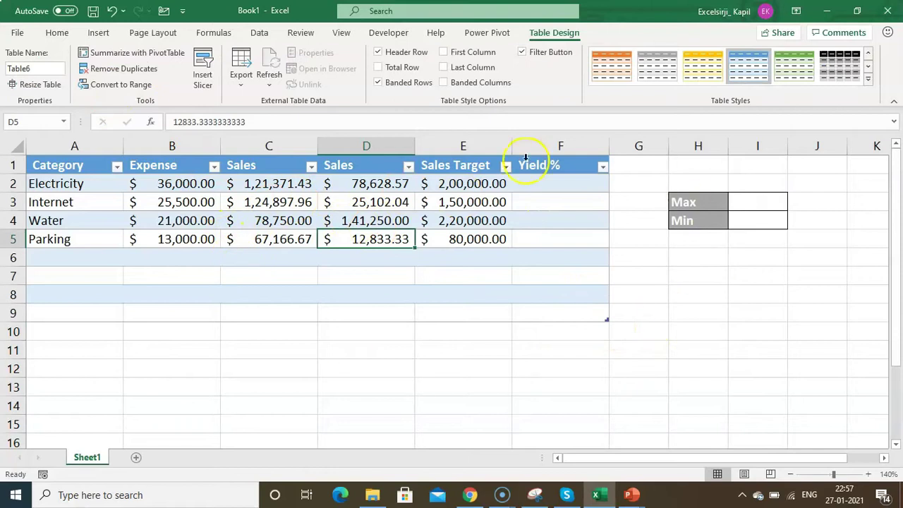
{"action": "left_click", "coordinate": [459, 272]}
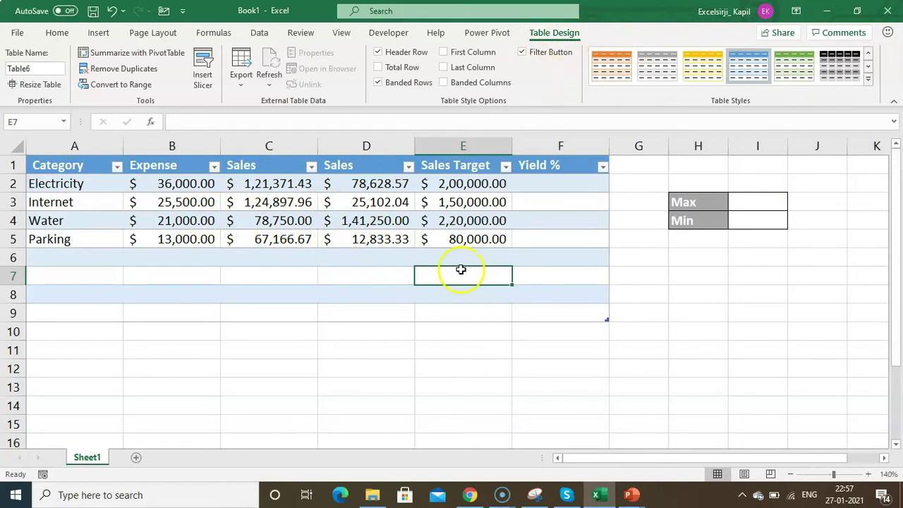
{"action": "left_click", "coordinate": [364, 351]}
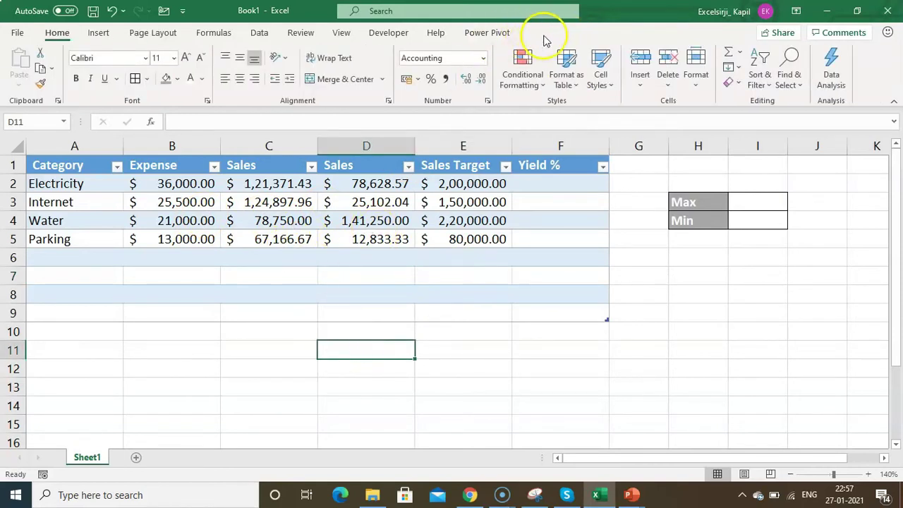
Convert the table back to a normal range
{"action": "left_click", "coordinate": [377, 220]}
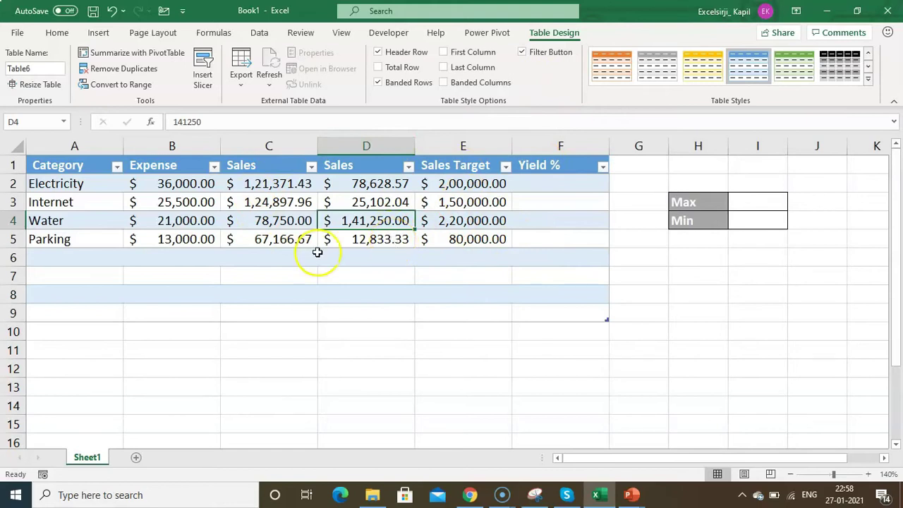
{"action": "left_click", "coordinate": [121, 86]}
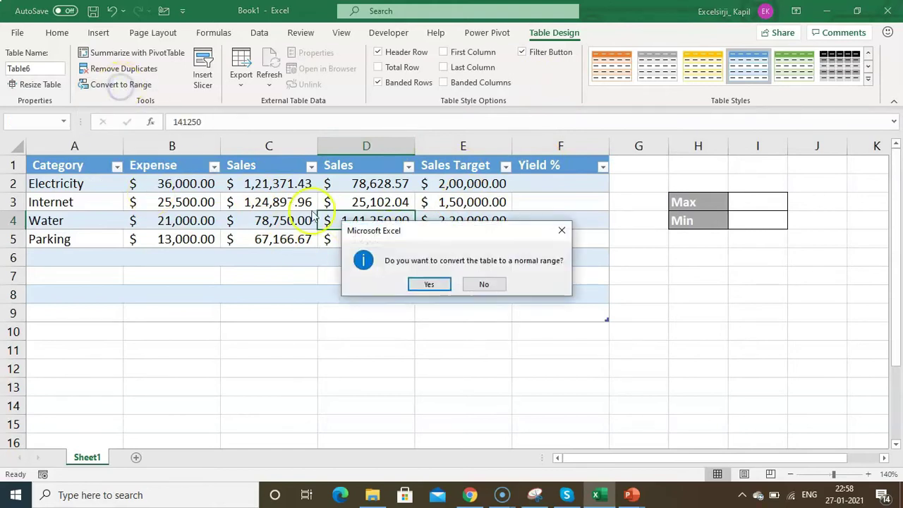
{"action": "left_click", "coordinate": [429, 284]}
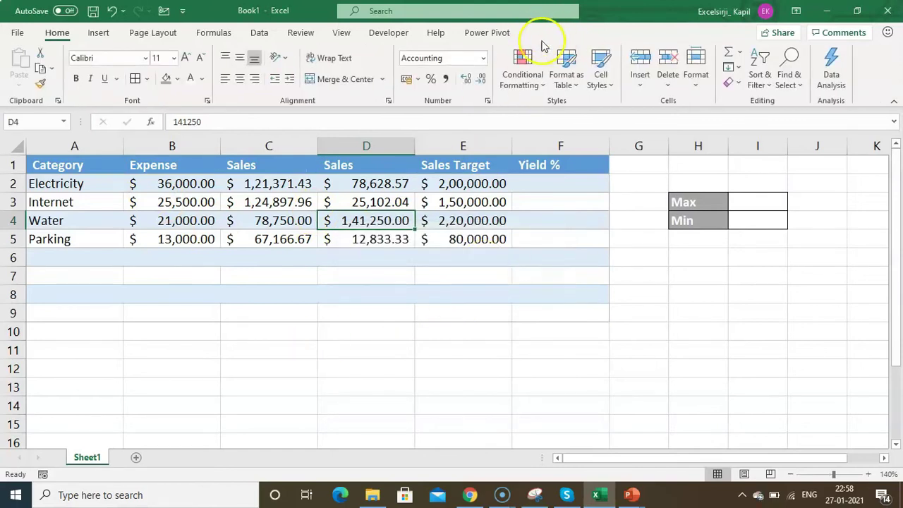
{"action": "left_click", "coordinate": [427, 352]}
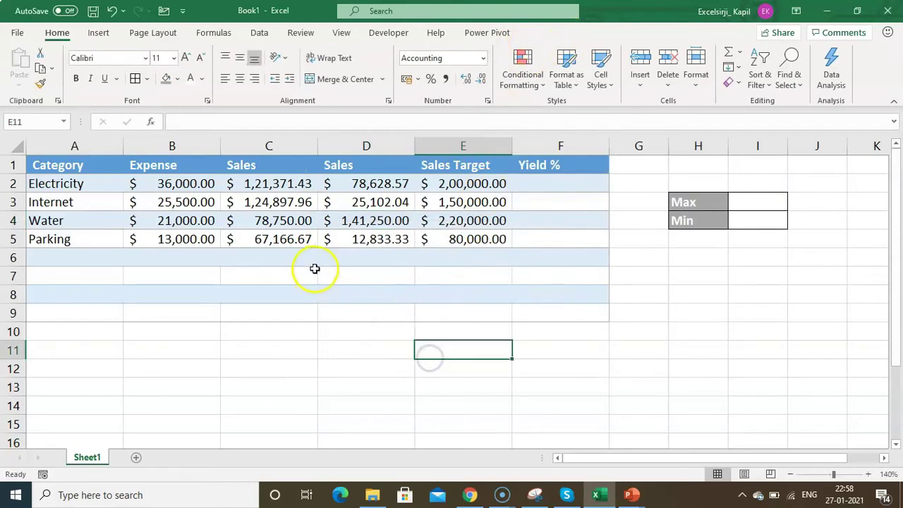
{"action": "left_click", "coordinate": [544, 314]}
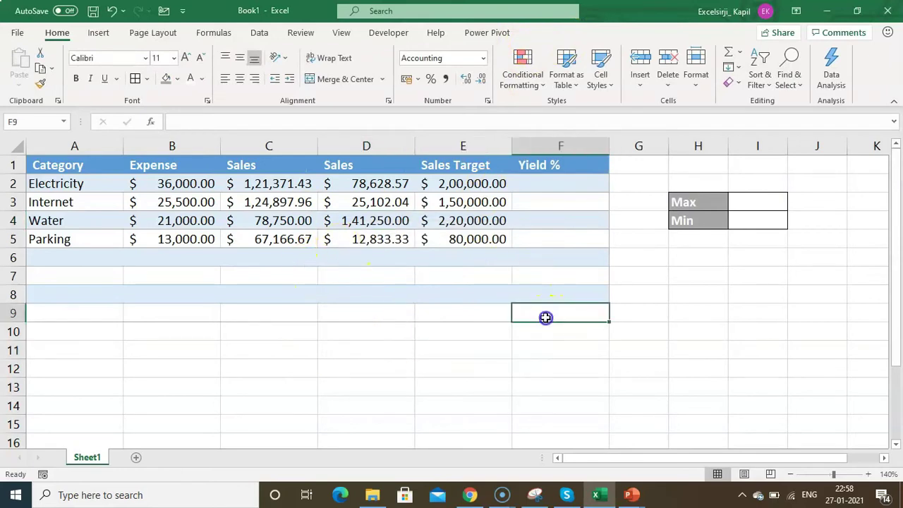
Format range A1:F9 as a table with headers, using the green style in the first row of the Medium group
{"action": "left_click_drag", "start_coordinate": [71, 164], "coordinate": [590, 308]}
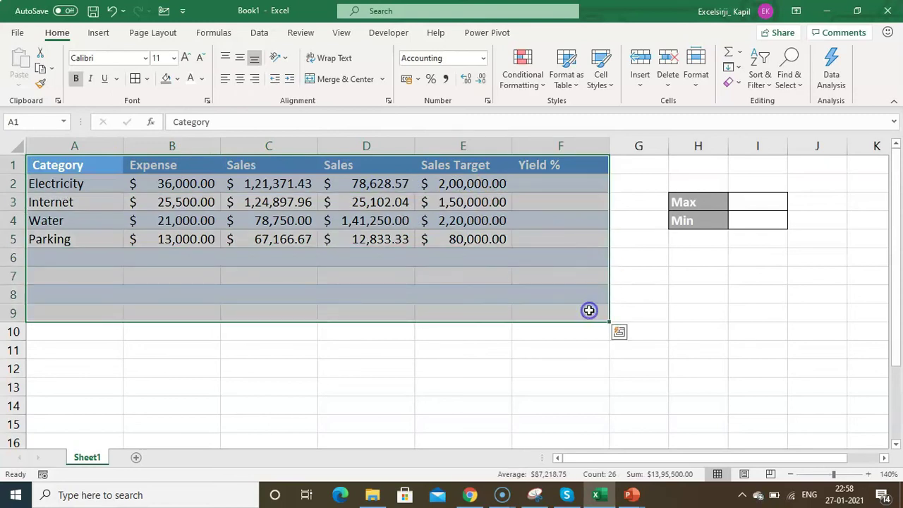
{"action": "left_click", "coordinate": [575, 88]}
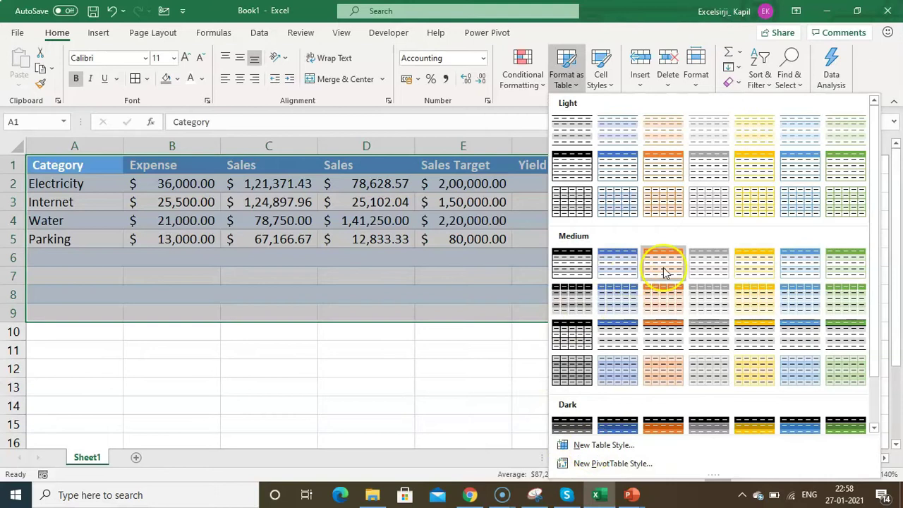
{"action": "left_click", "coordinate": [846, 260]}
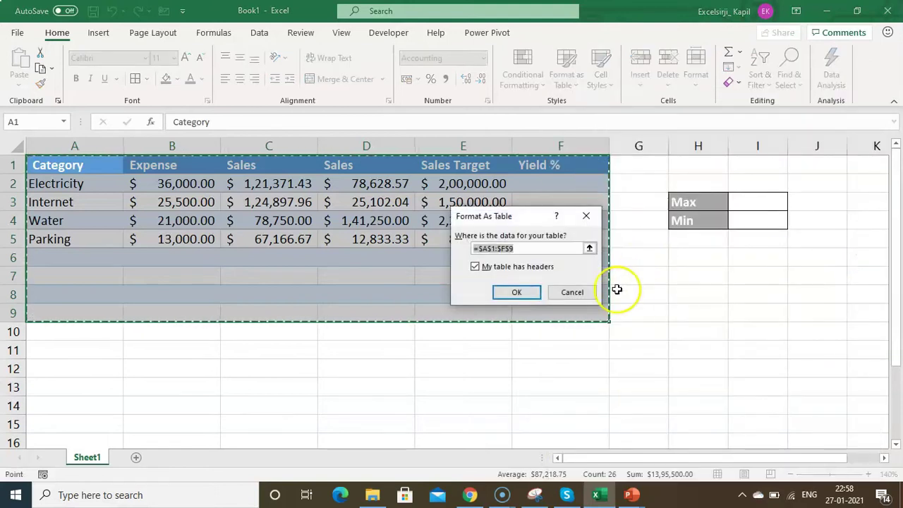
{"action": "left_click", "coordinate": [517, 293]}
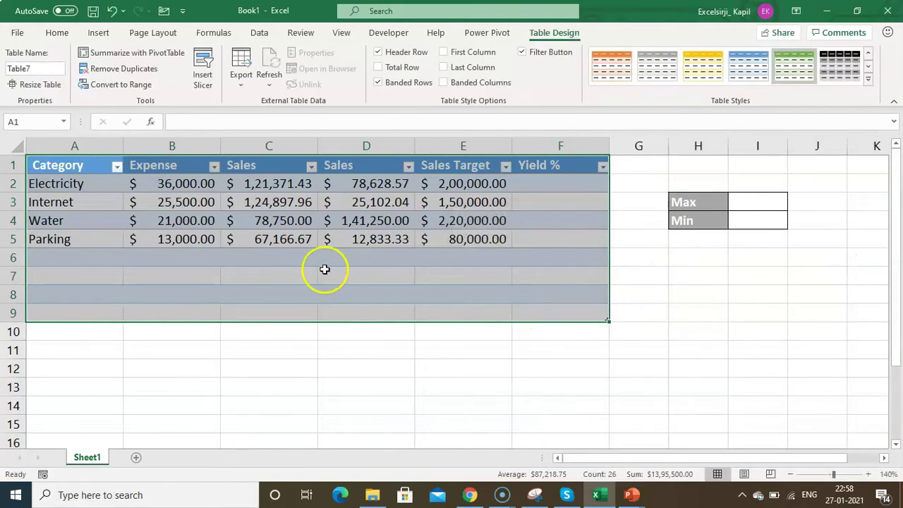
{"action": "left_click", "coordinate": [299, 270]}
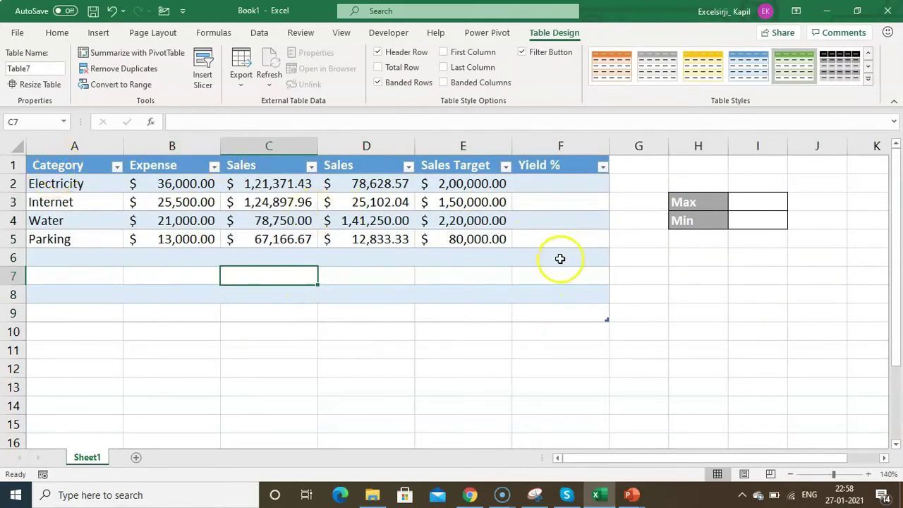
Remove the manual fill colour from the entire table by applying No Fill
{"action": "left_click_drag", "start_coordinate": [557, 314], "coordinate": [55, 159]}
{"action": "left_click", "coordinate": [55, 156]}
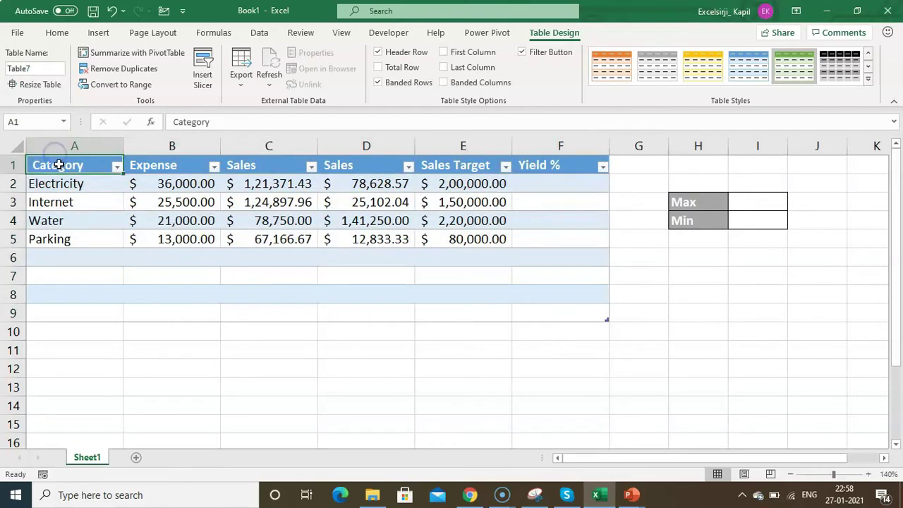
{"action": "key", "text": "ctrl+a"}
{"action": "left_click", "coordinate": [50, 33]}
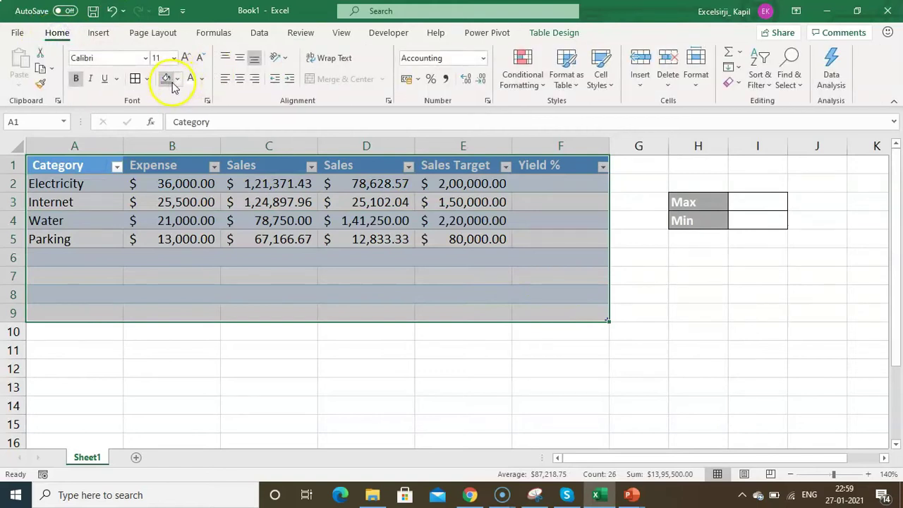
{"action": "left_click", "coordinate": [178, 81]}
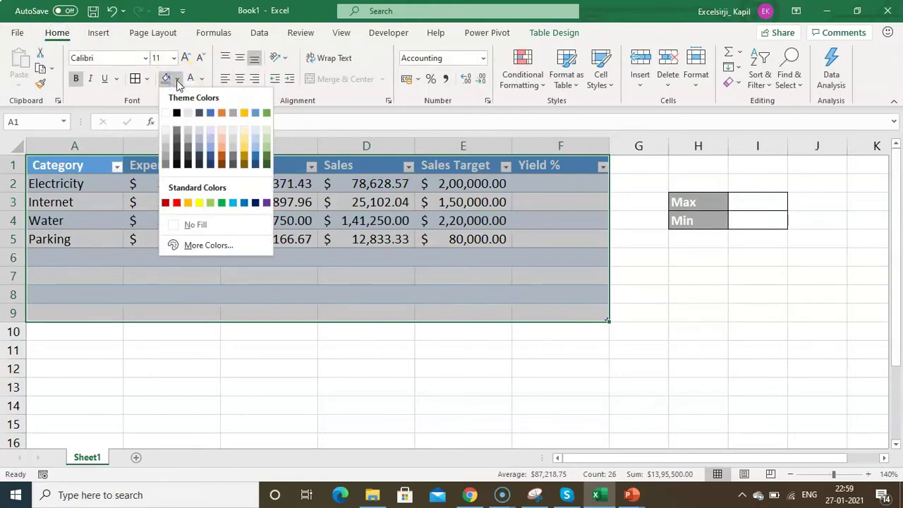
{"action": "left_click", "coordinate": [202, 224]}
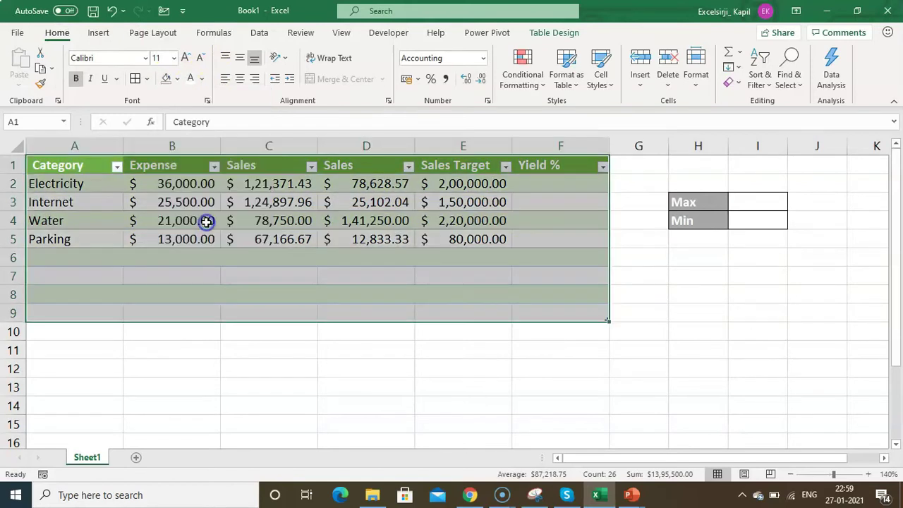
Set the font colour of the whole table to Automatic
{"action": "left_click", "coordinate": [201, 80]}
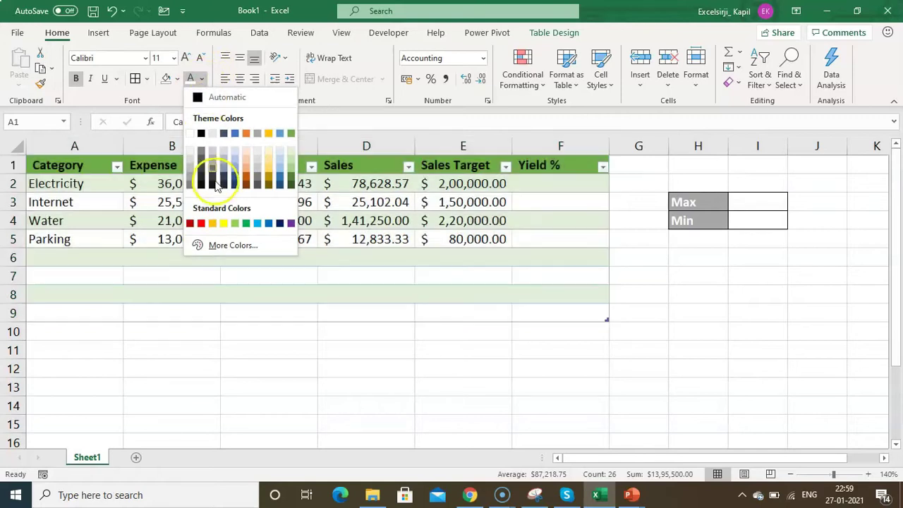
{"action": "left_click", "coordinate": [211, 98]}
{"action": "left_click", "coordinate": [518, 276]}
{"action": "left_click", "coordinate": [513, 387]}
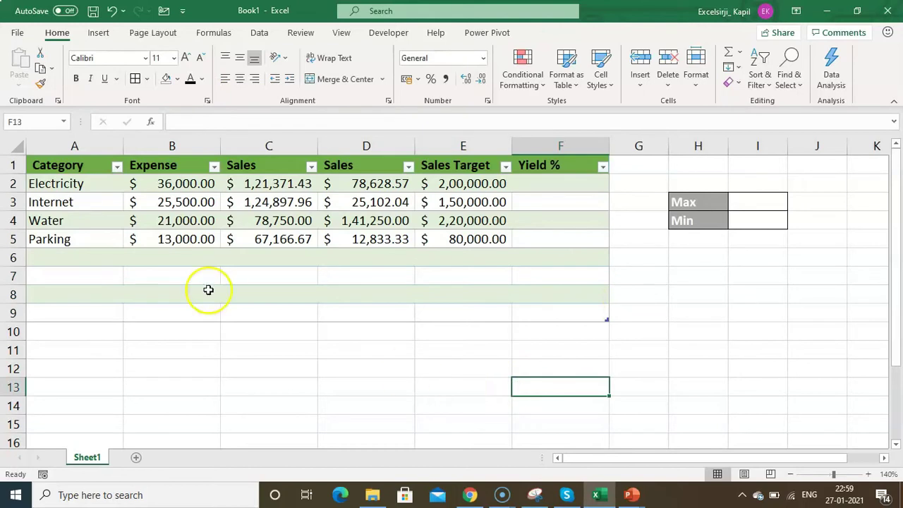
Remove all manual borders from table range A1:F9 with No Border
{"action": "left_click_drag", "start_coordinate": [69, 166], "coordinate": [569, 313]}
{"action": "right_click", "coordinate": [530, 314]}
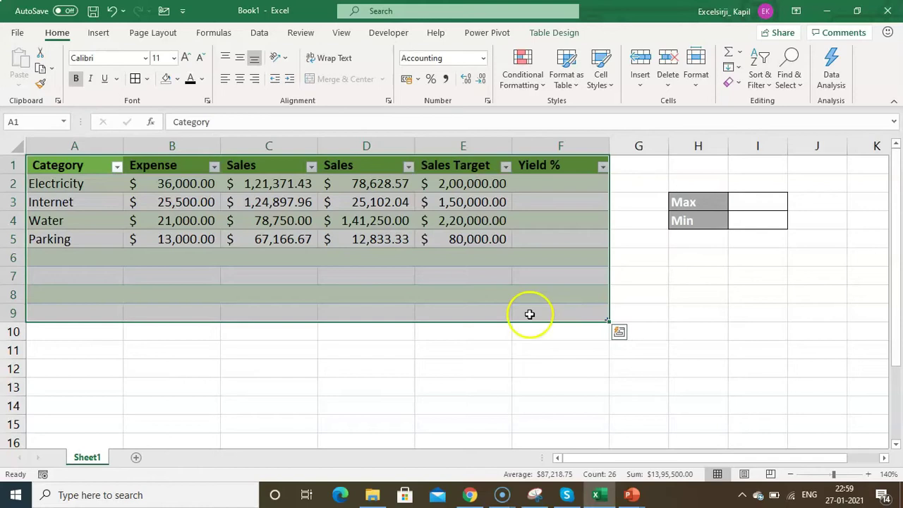
{"action": "left_click", "coordinate": [146, 79]}
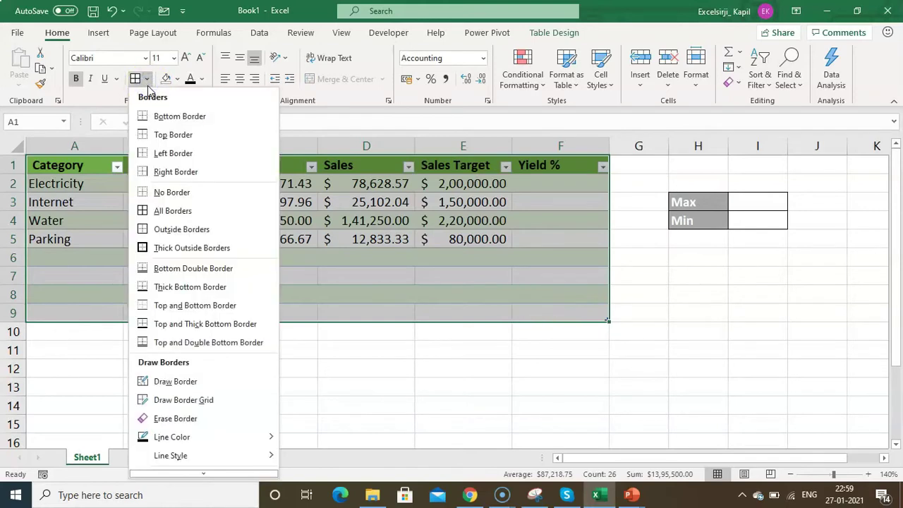
{"action": "left_click", "coordinate": [173, 193]}
{"action": "left_click", "coordinate": [236, 309]}
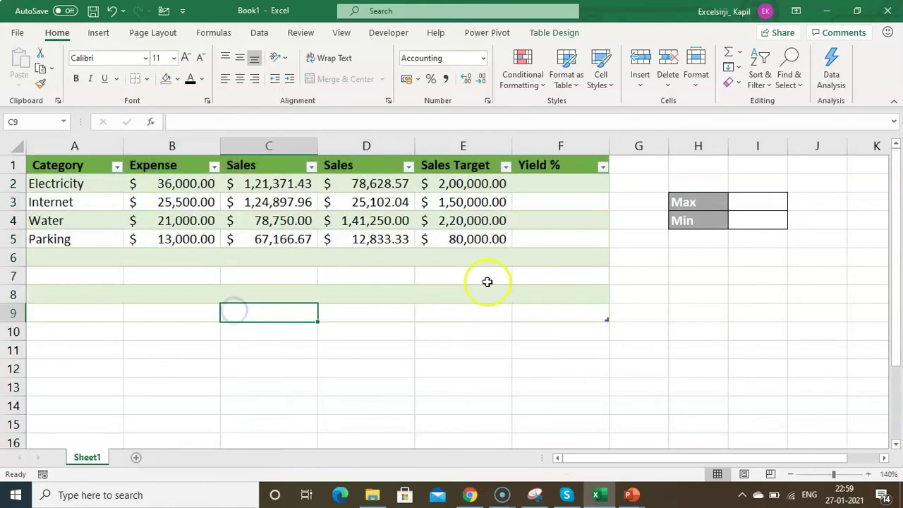
{"action": "left_click_drag", "start_coordinate": [555, 310], "coordinate": [216, 233]}
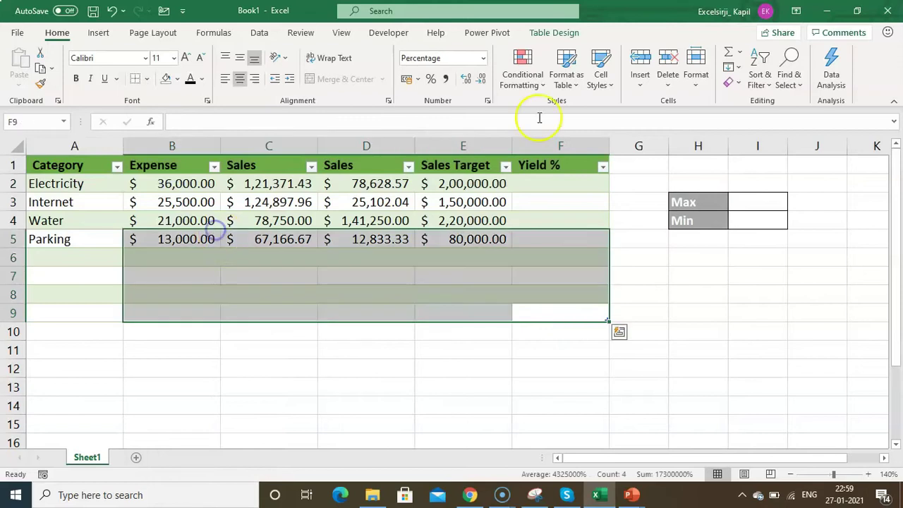
{"action": "left_click", "coordinate": [566, 87]}
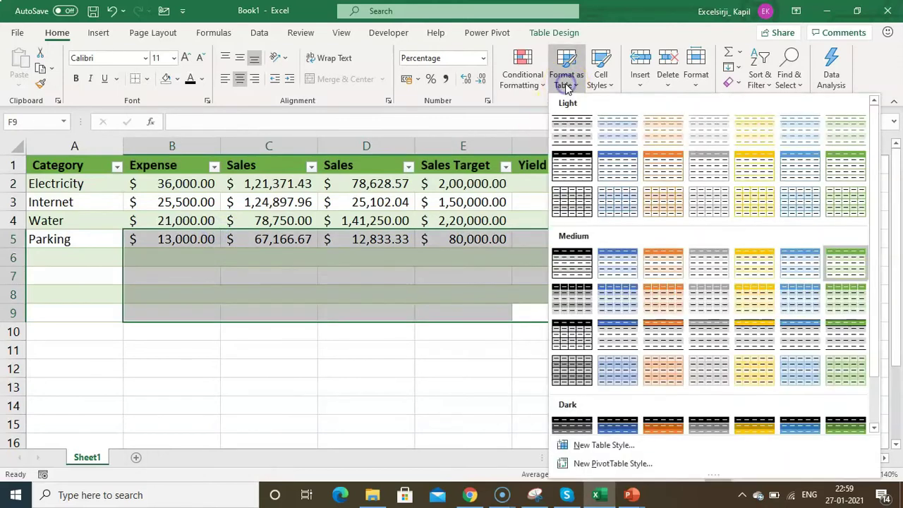
{"action": "left_click", "coordinate": [351, 268]}
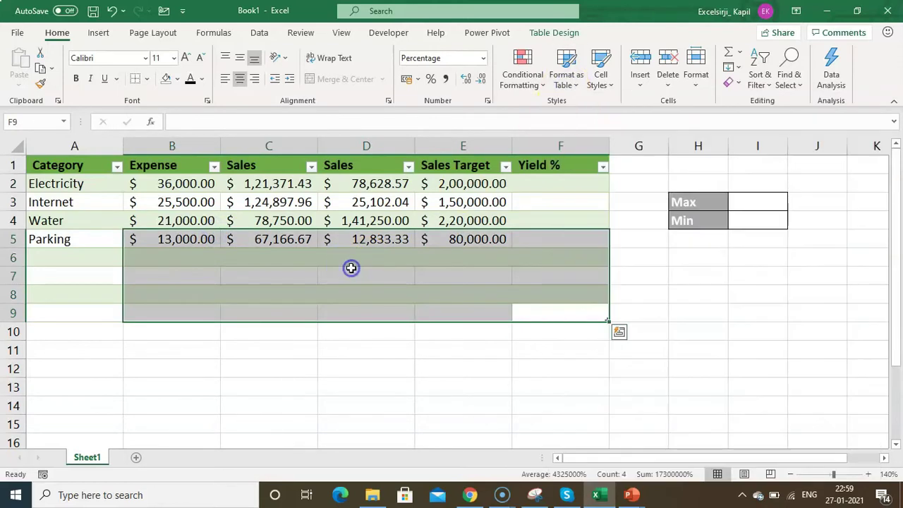
{"action": "left_click", "coordinate": [381, 203]}
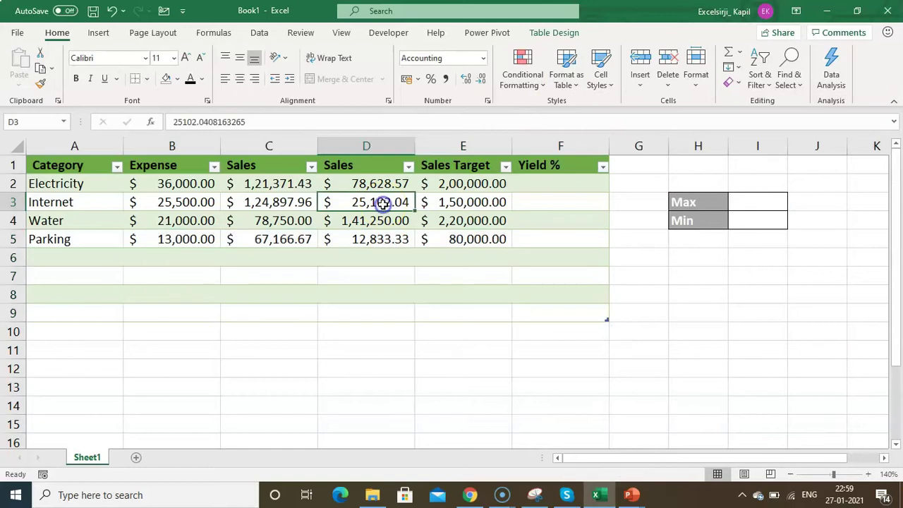
Turn the table's header row off and back on, and add a total row
{"action": "left_click", "coordinate": [550, 36]}
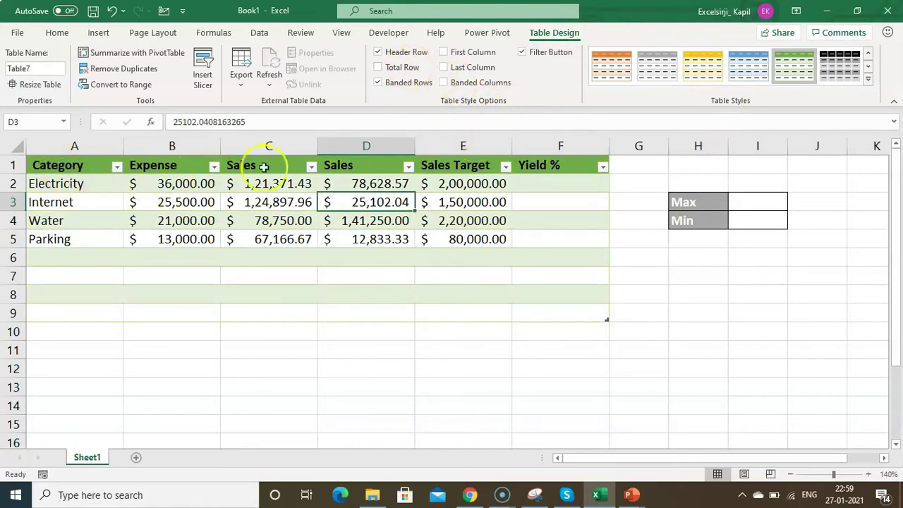
{"action": "left_click", "coordinate": [396, 53]}
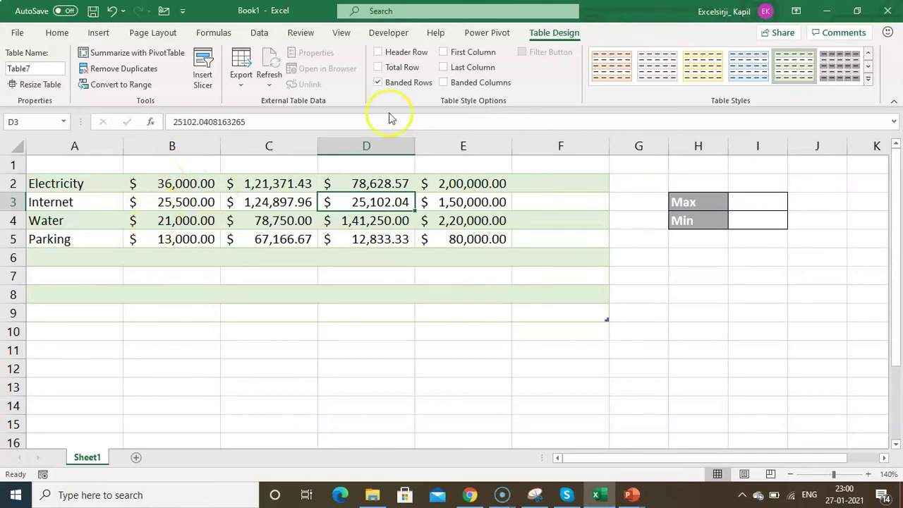
{"action": "left_click", "coordinate": [404, 56]}
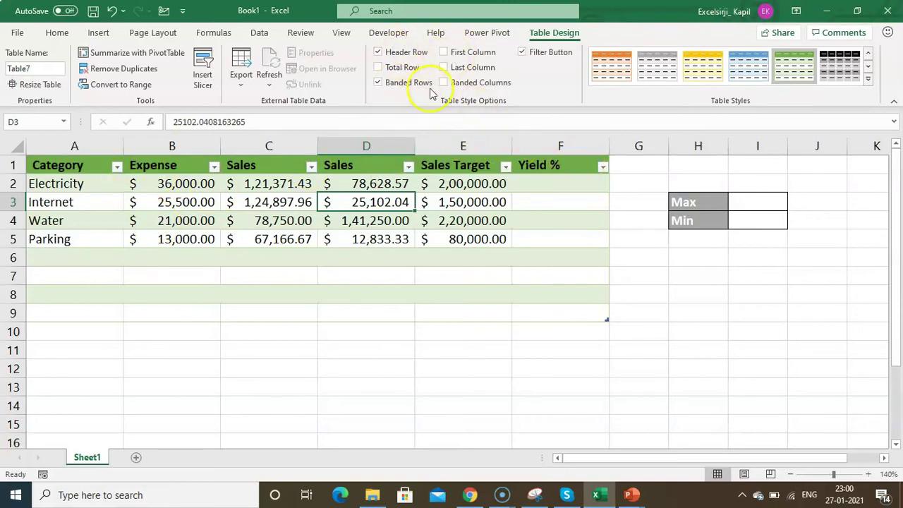
{"action": "left_click", "coordinate": [411, 69]}
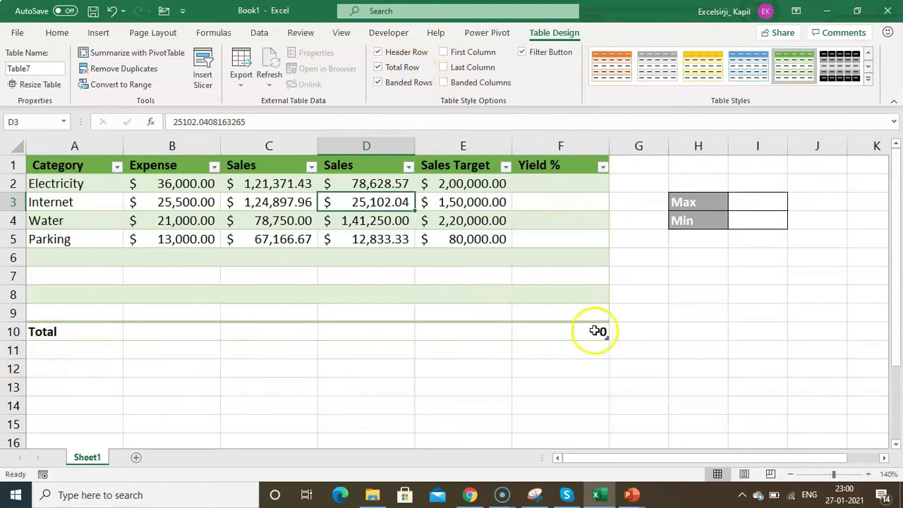
Remove the table's total row, and turn its banded rows off and back on
{"action": "left_click", "coordinate": [573, 332]}
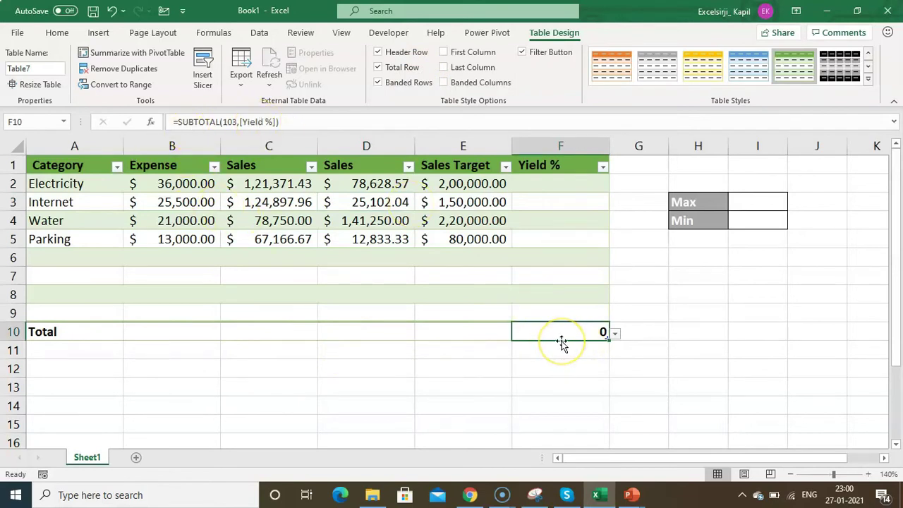
{"action": "left_click", "coordinate": [379, 67]}
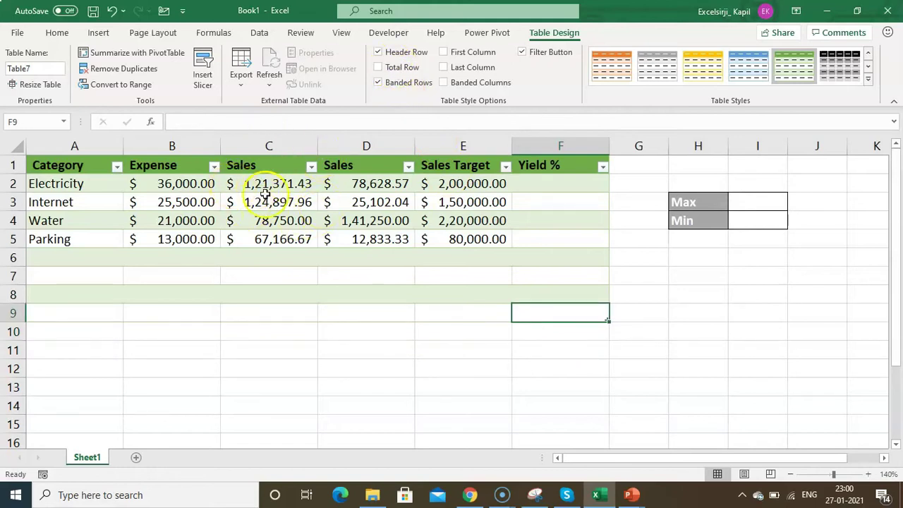
{"action": "left_click", "coordinate": [396, 85]}
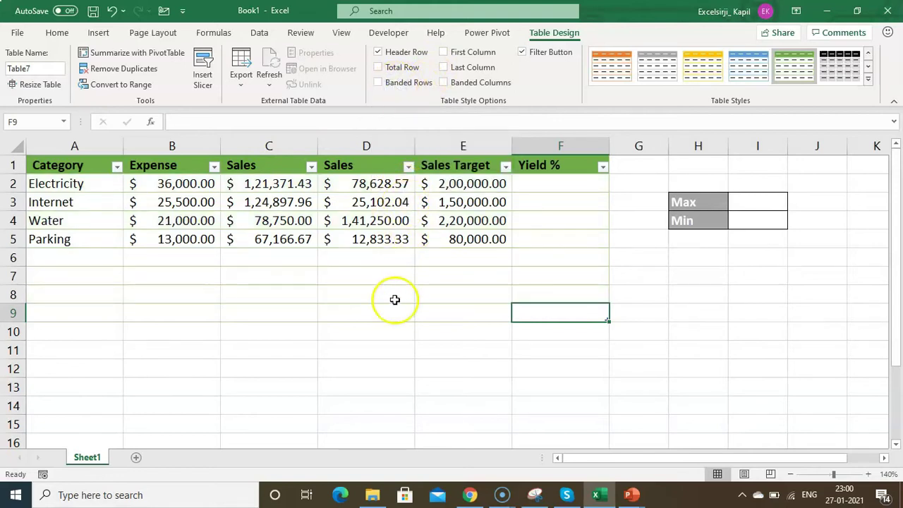
{"action": "left_click", "coordinate": [394, 85]}
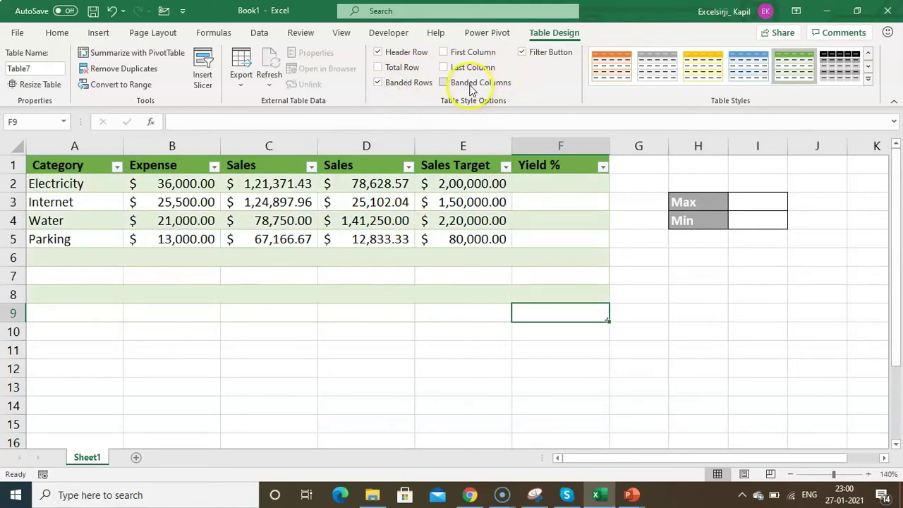
Switch the table from banded rows to banded columns, and return it to banded rows only
{"action": "left_click", "coordinate": [414, 83]}
{"action": "left_click", "coordinate": [471, 83]}
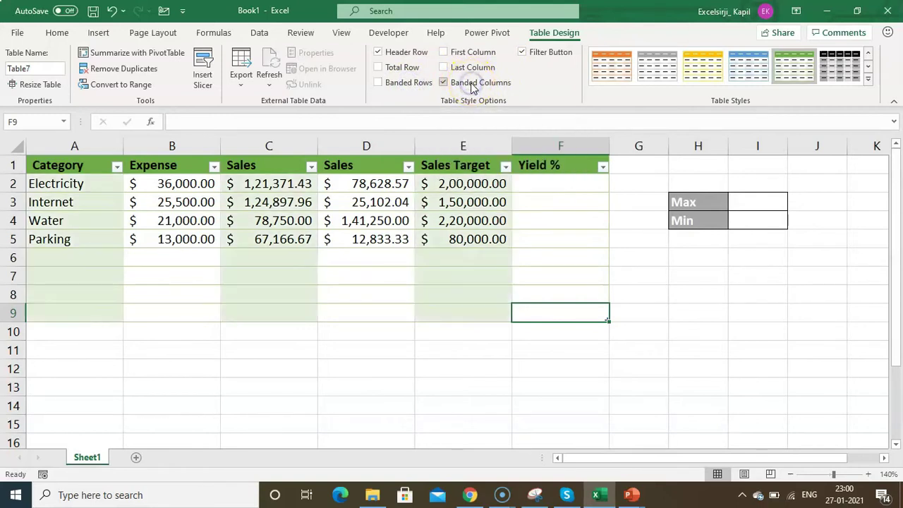
{"action": "left_click", "coordinate": [488, 84]}
{"action": "left_click", "coordinate": [487, 85]}
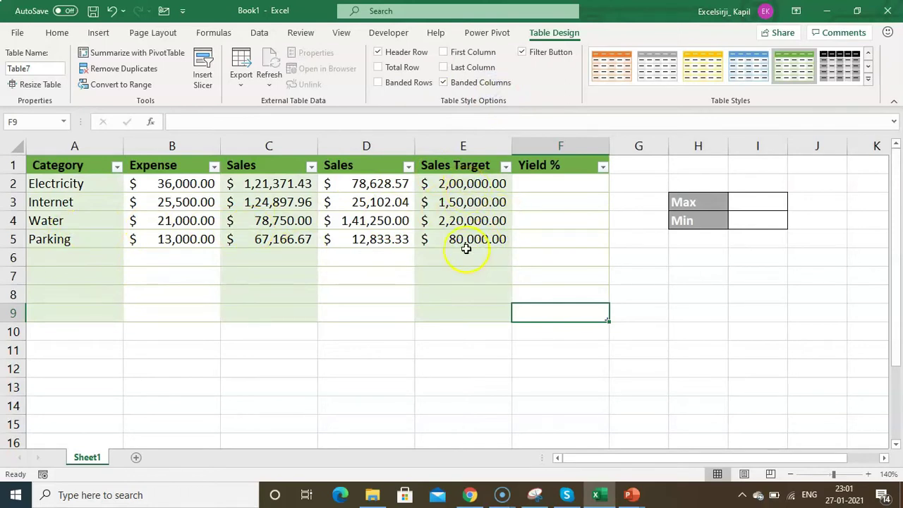
{"action": "left_click", "coordinate": [413, 83]}
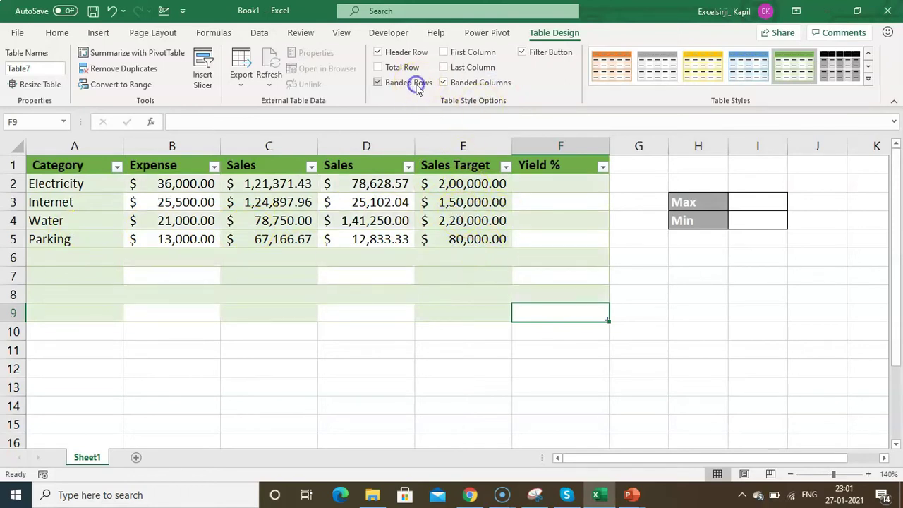
{"action": "left_click", "coordinate": [465, 85]}
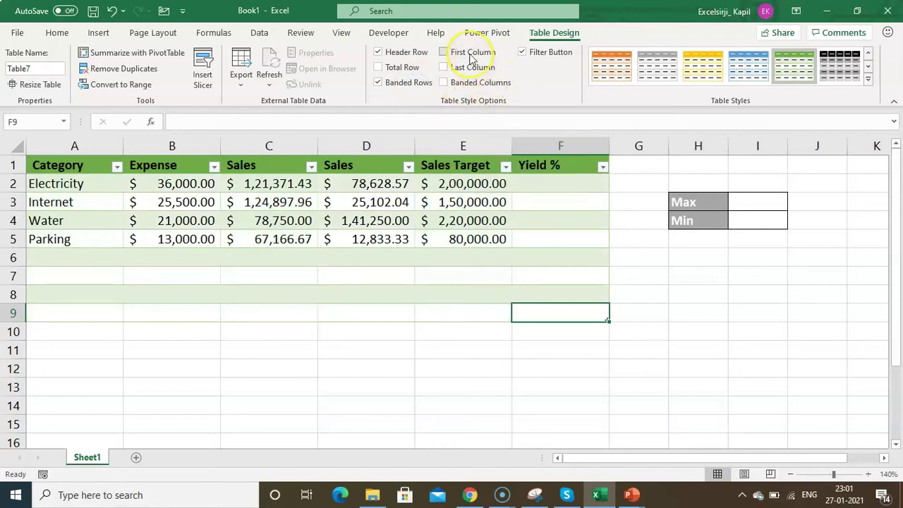
Enable the special First Column formatting for the table and turn off its banded rows
{"action": "left_click", "coordinate": [471, 58]}
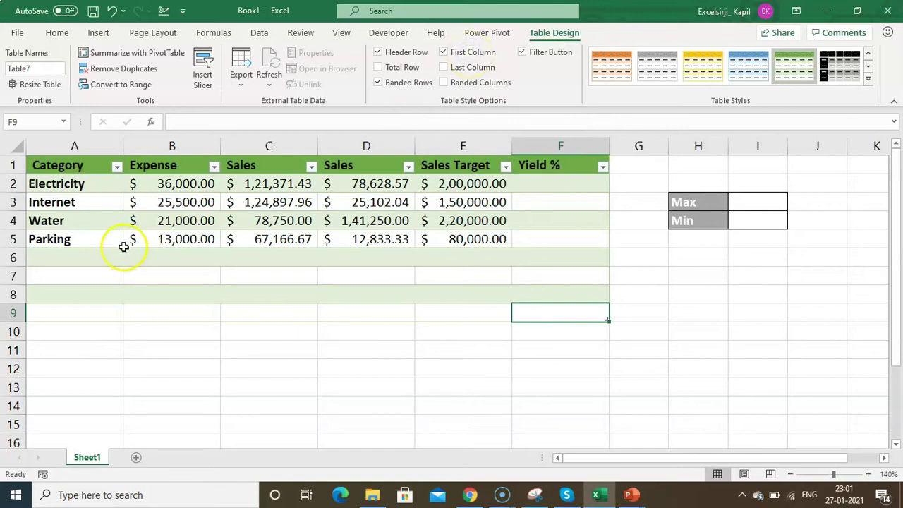
{"action": "left_click", "coordinate": [395, 83]}
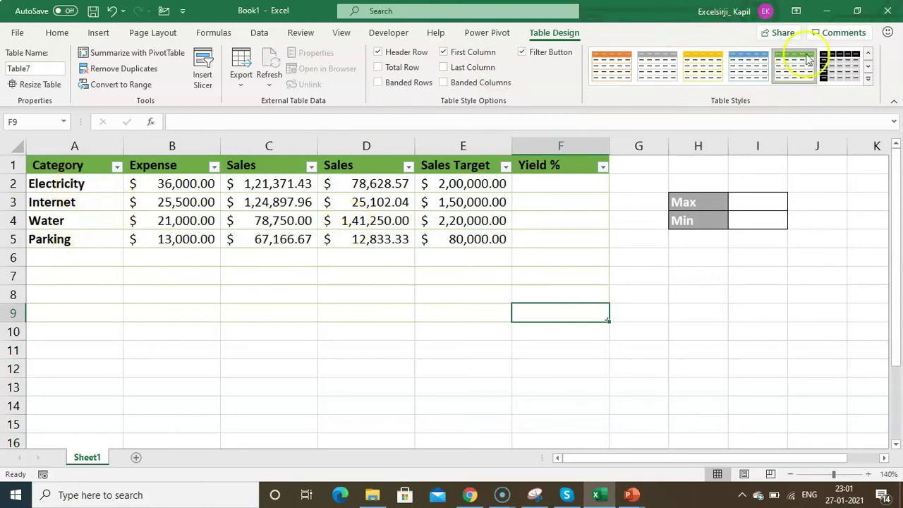
Try the black table style, turn off the First Column formatting, and reapply the green table style
{"action": "left_click", "coordinate": [841, 75]}
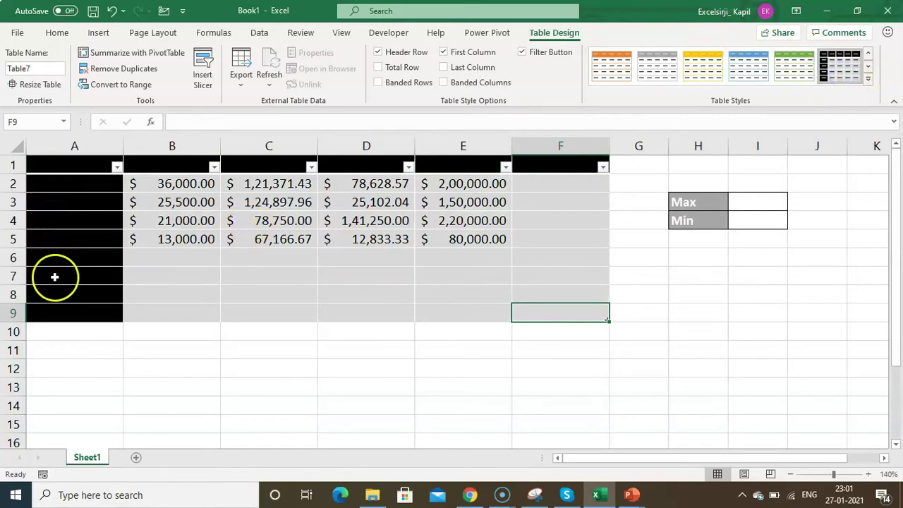
{"action": "left_click", "coordinate": [470, 59]}
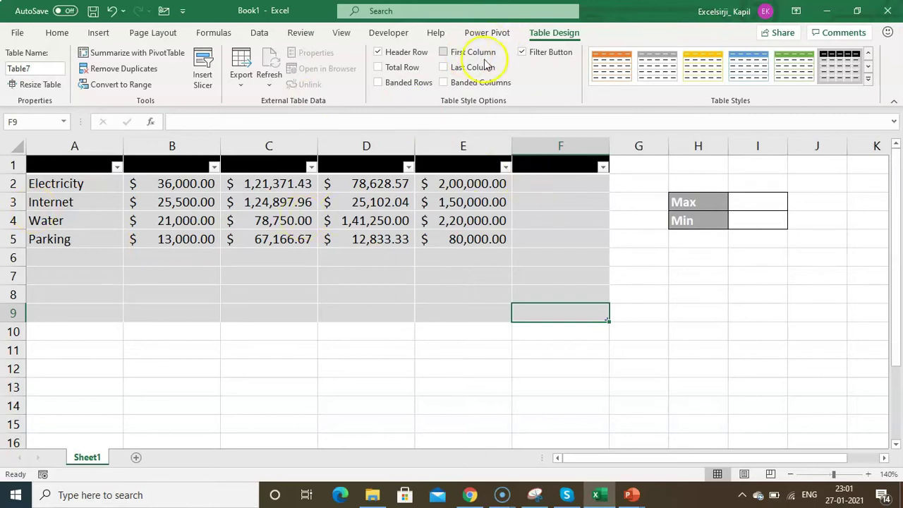
{"action": "left_click", "coordinate": [810, 68]}
{"action": "left_click", "coordinate": [810, 69]}
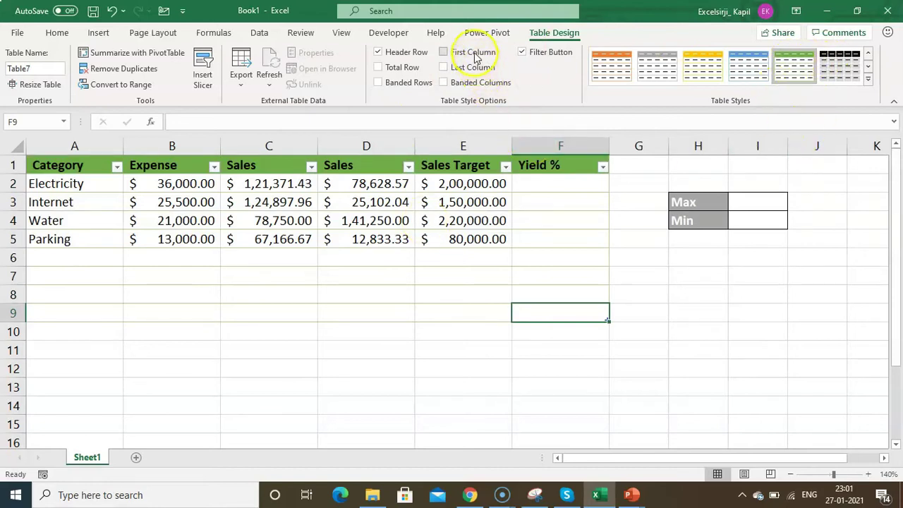
Hide the filter buttons in the table's header row
{"action": "left_click", "coordinate": [427, 221]}
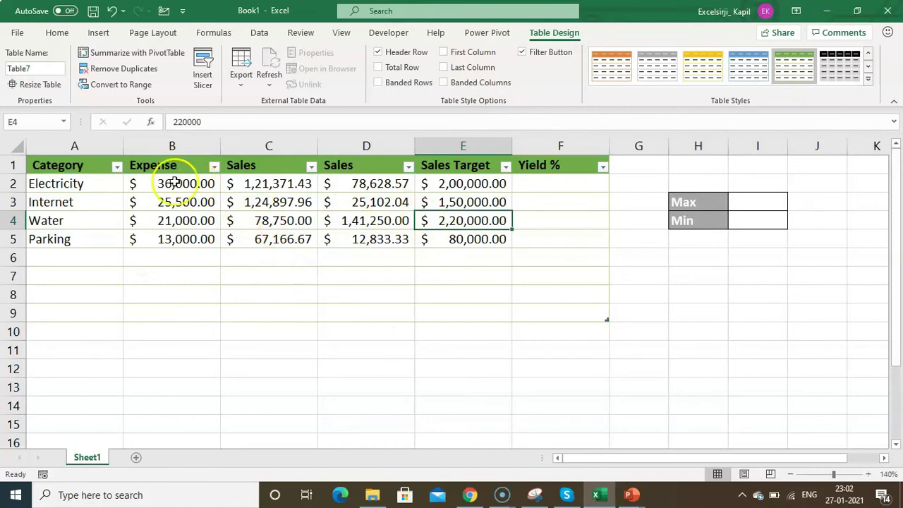
{"action": "left_click", "coordinate": [157, 166]}
{"action": "left_click", "coordinate": [543, 163]}
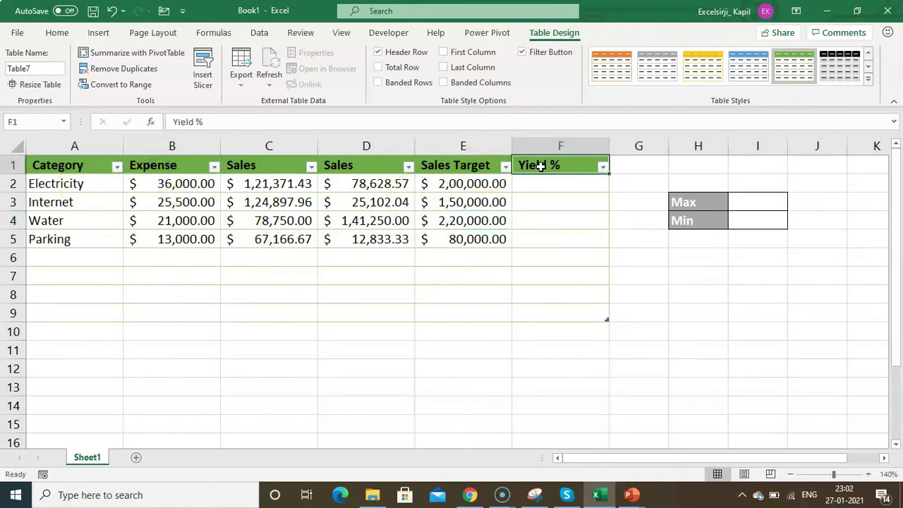
{"action": "left_click", "coordinate": [540, 53]}
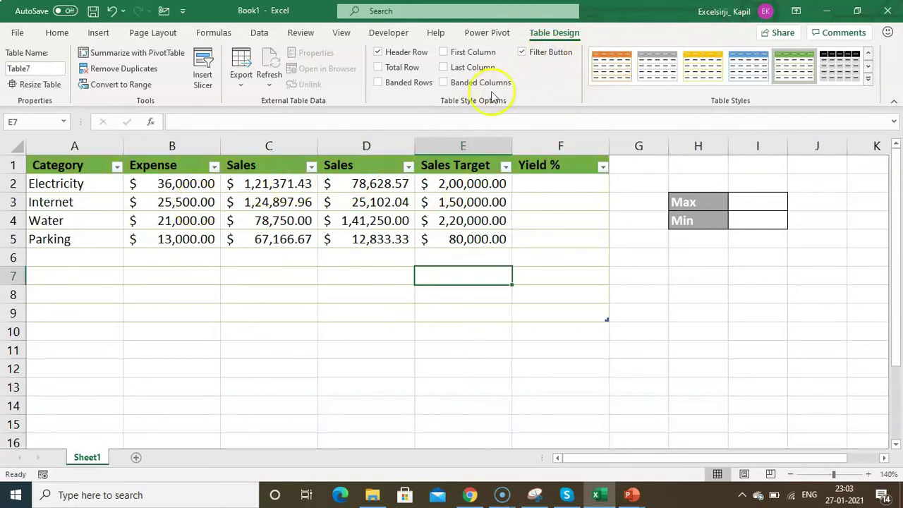
{"action": "left_click", "coordinate": [363, 165]}
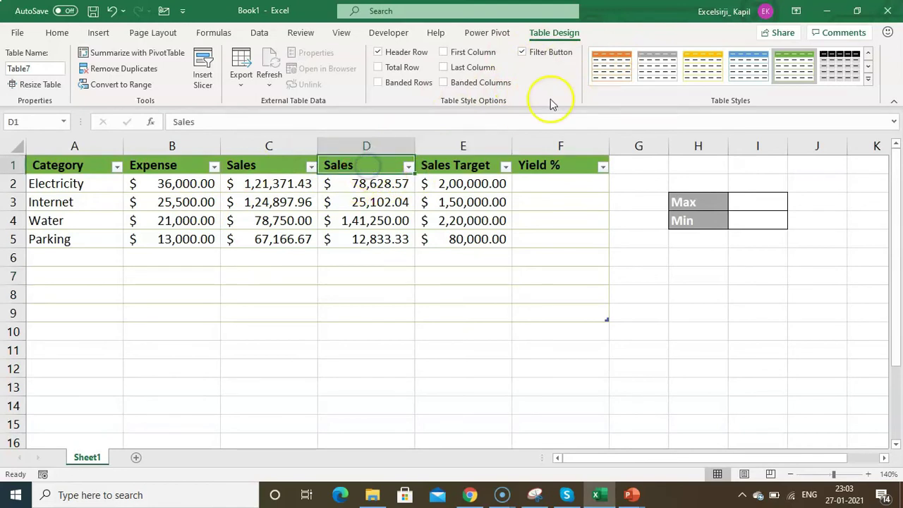
{"action": "left_click", "coordinate": [542, 53]}
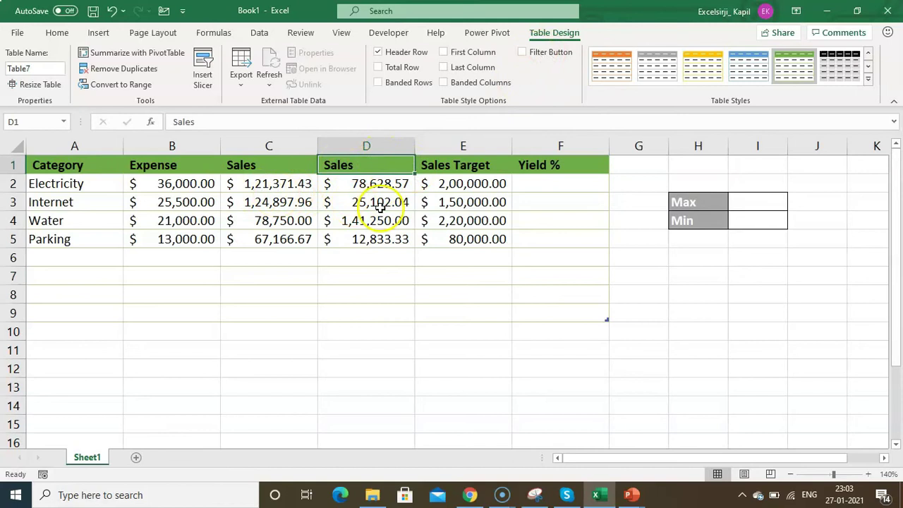
Compare the header text of cells C1 and D1 in the table, checking each for differences
{"action": "key", "text": "Left"}
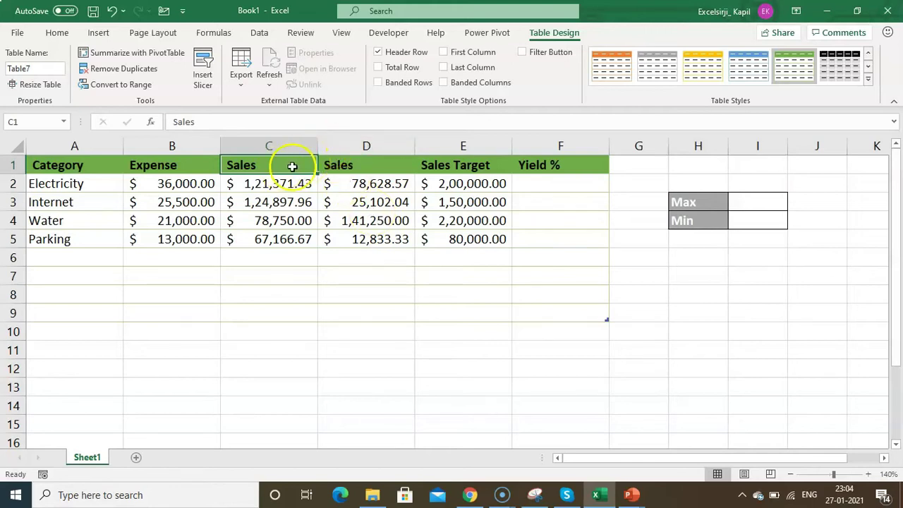
{"action": "left_click", "coordinate": [361, 164]}
{"action": "left_click", "coordinate": [288, 166]}
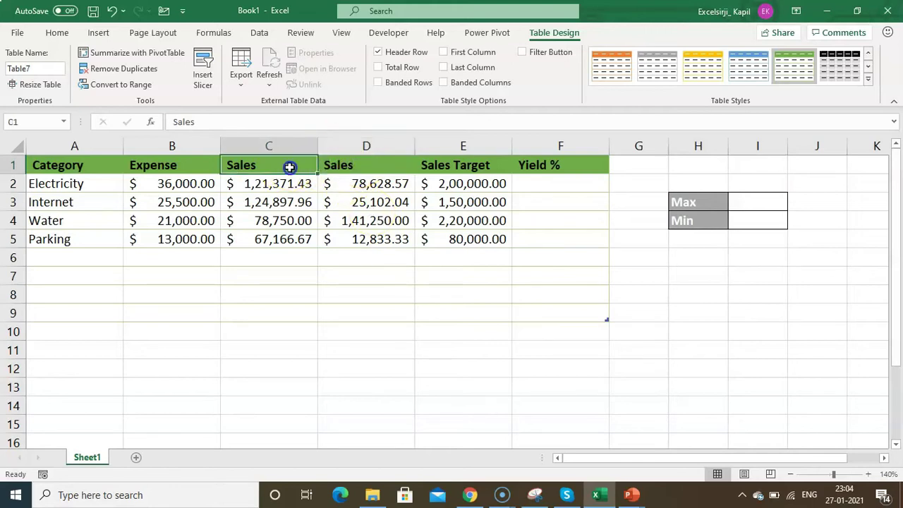
{"action": "left_click", "coordinate": [362, 169]}
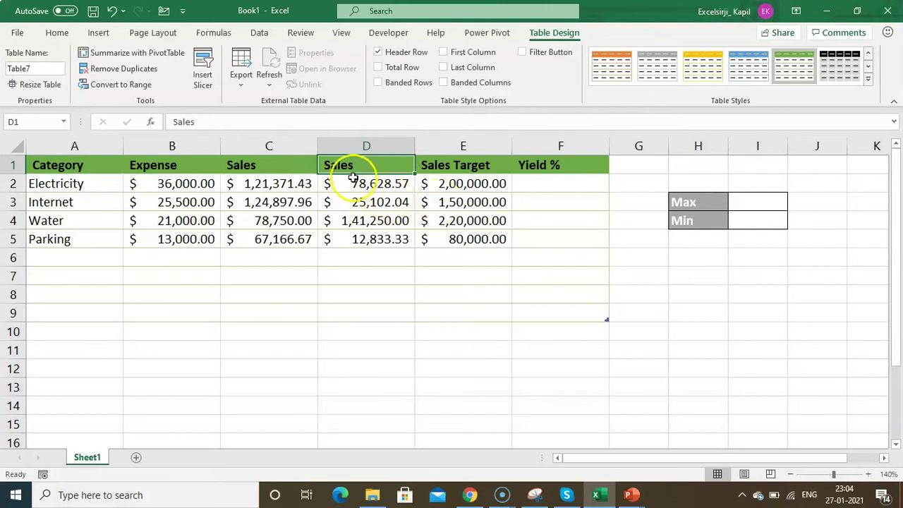
{"action": "double_click", "coordinate": [364, 172]}
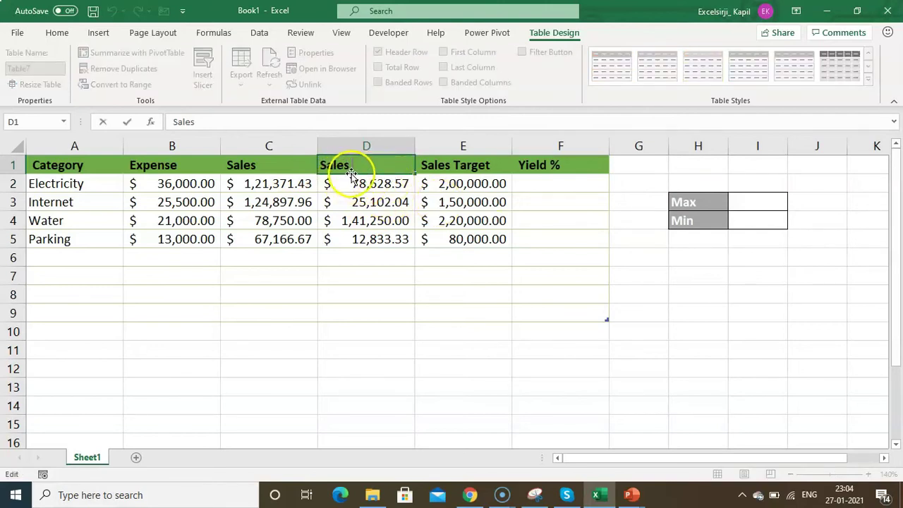
{"action": "key", "text": "Escape"}
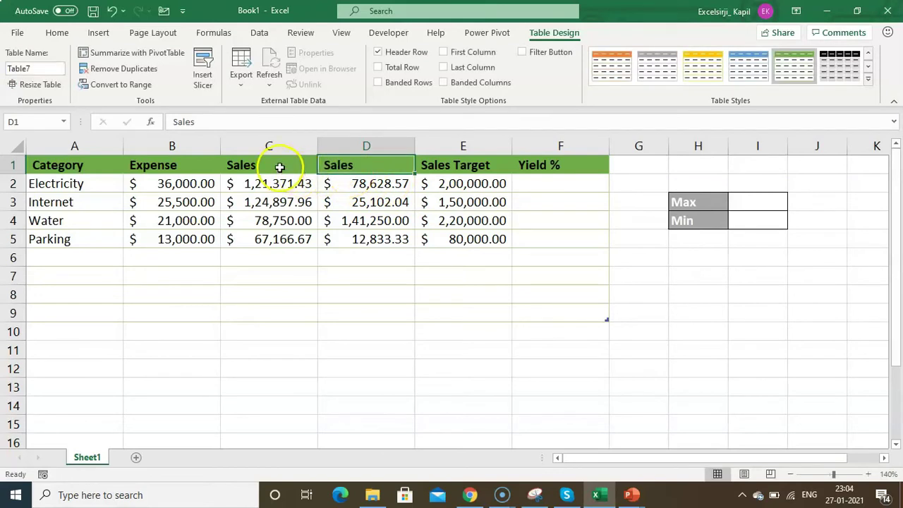
{"action": "left_click", "coordinate": [280, 167]}
{"action": "key", "text": "F2"}
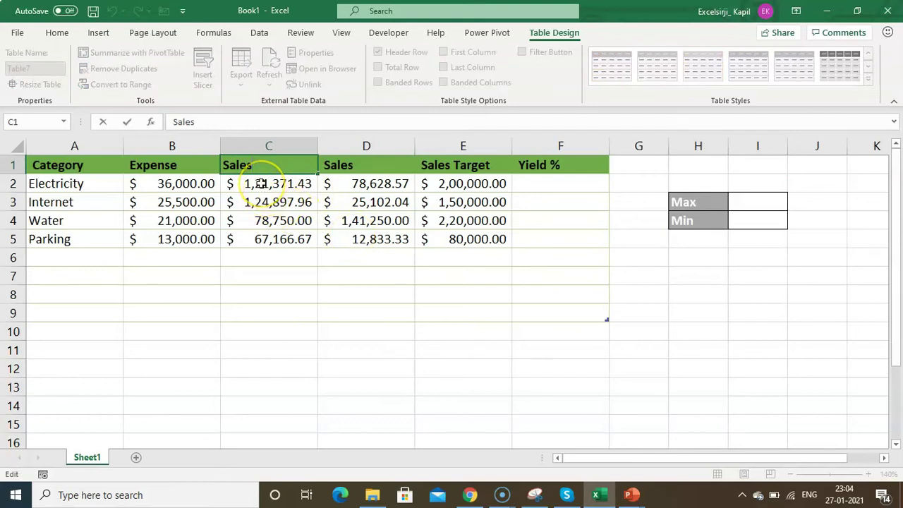
{"action": "key", "text": "Escape"}
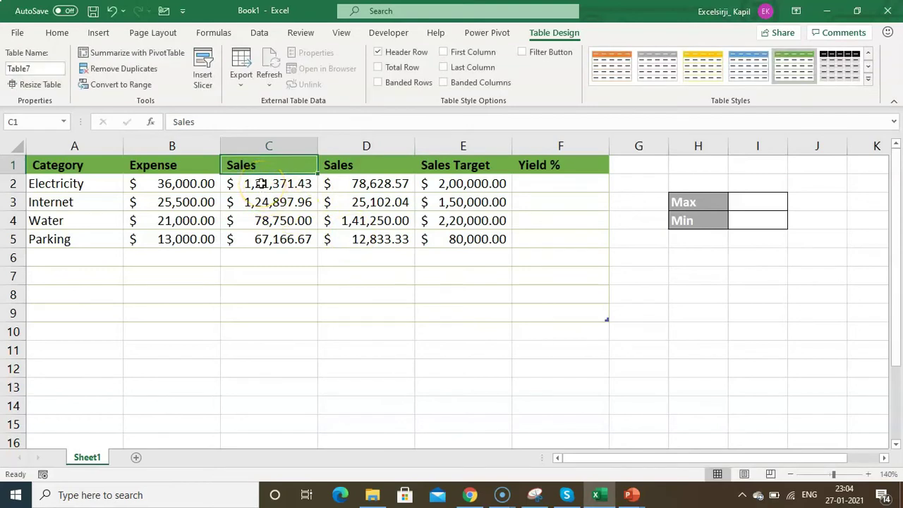
{"action": "left_click", "coordinate": [338, 166]}
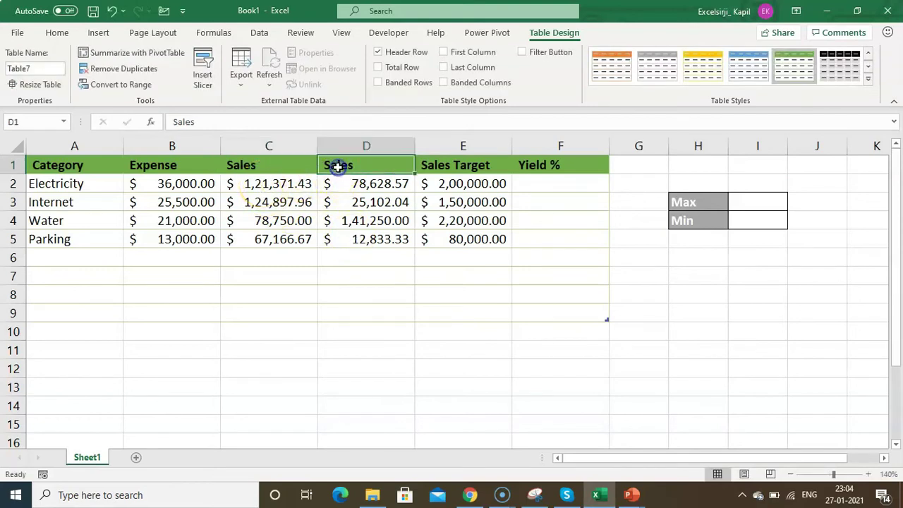
{"action": "left_click", "coordinate": [296, 169]}
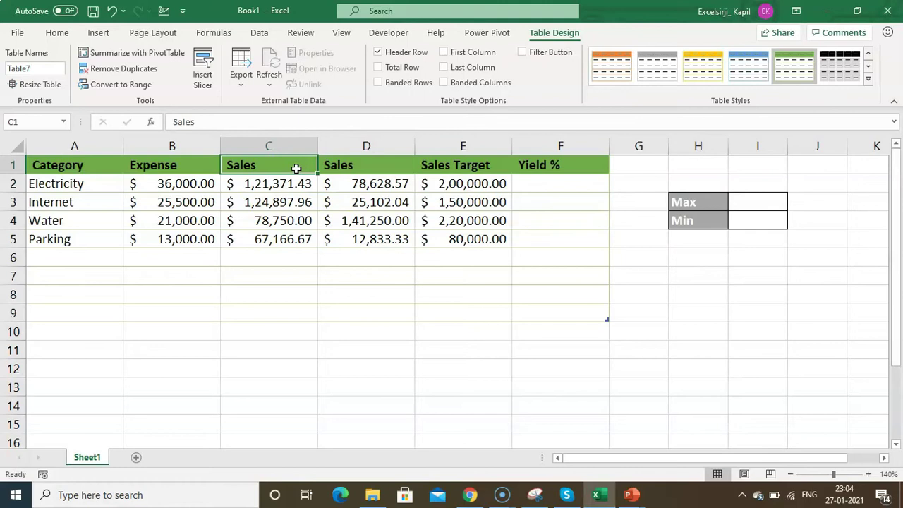
Re-enter the Sales header in cell D1 with the same text as C1, and check both headers
{"action": "key", "text": "ctrl+a"}
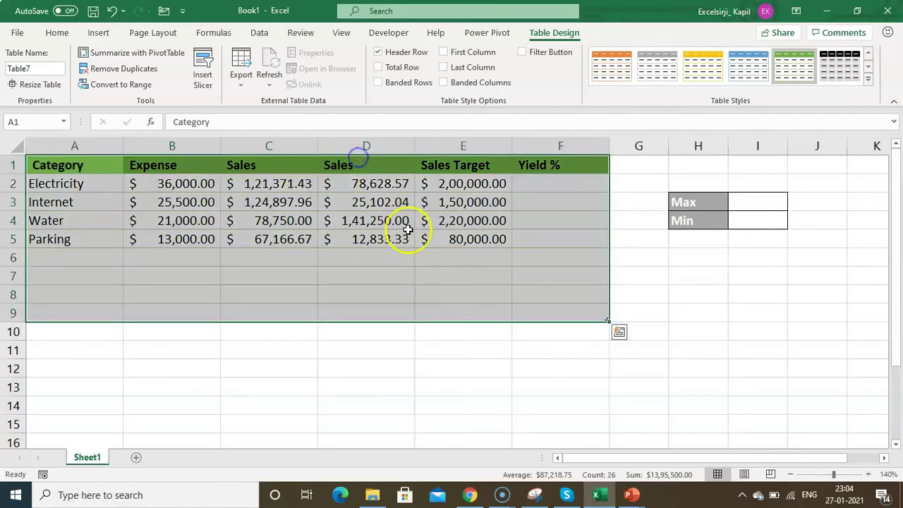
{"action": "left_click", "coordinate": [366, 165]}
{"action": "key", "text": "Return"}
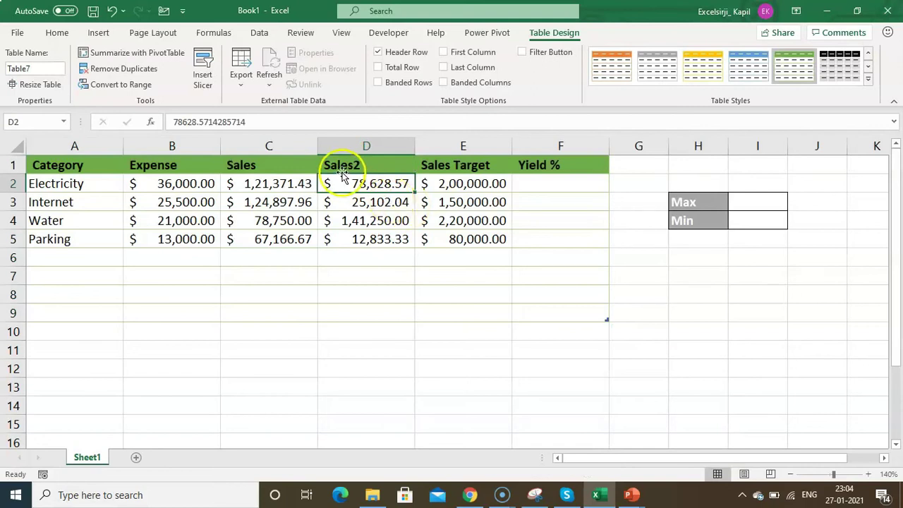
{"action": "left_click", "coordinate": [359, 164]}
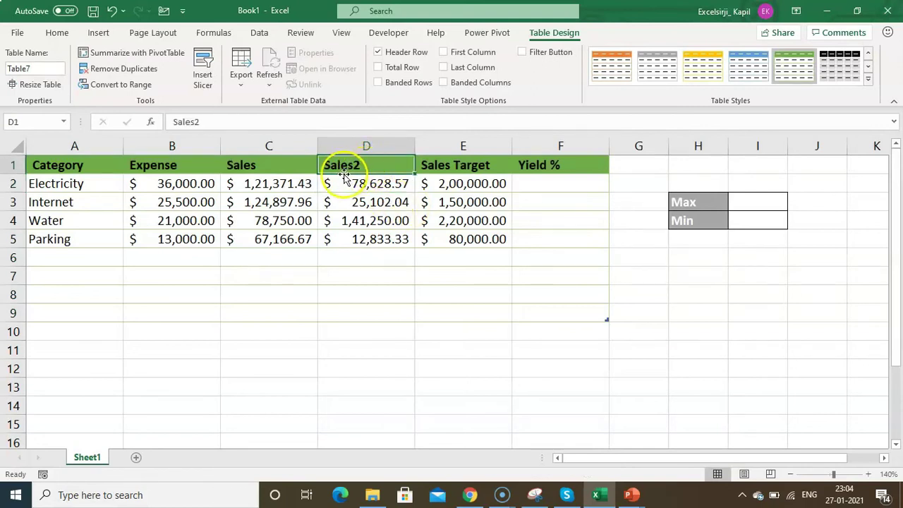
{"action": "left_click_drag", "start_coordinate": [362, 175], "coordinate": [240, 164]}
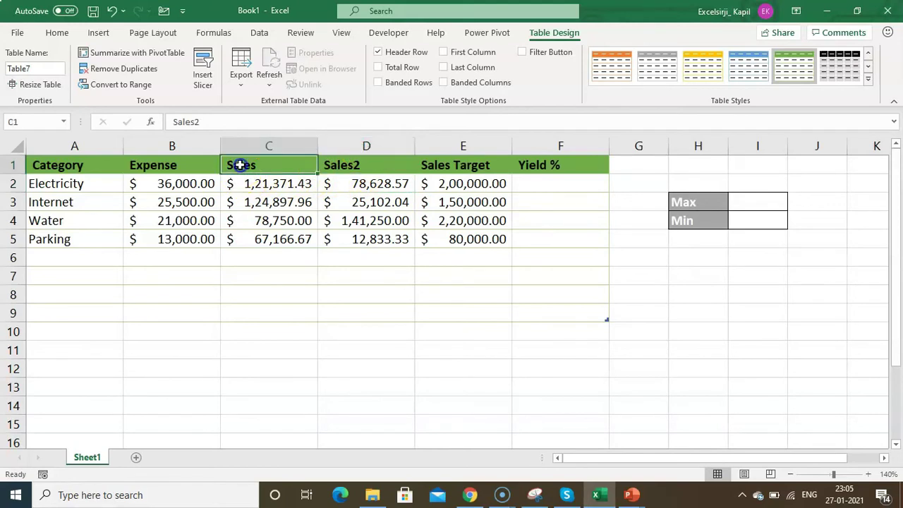
{"action": "left_click", "coordinate": [366, 156]}
{"action": "left_click", "coordinate": [361, 183]}
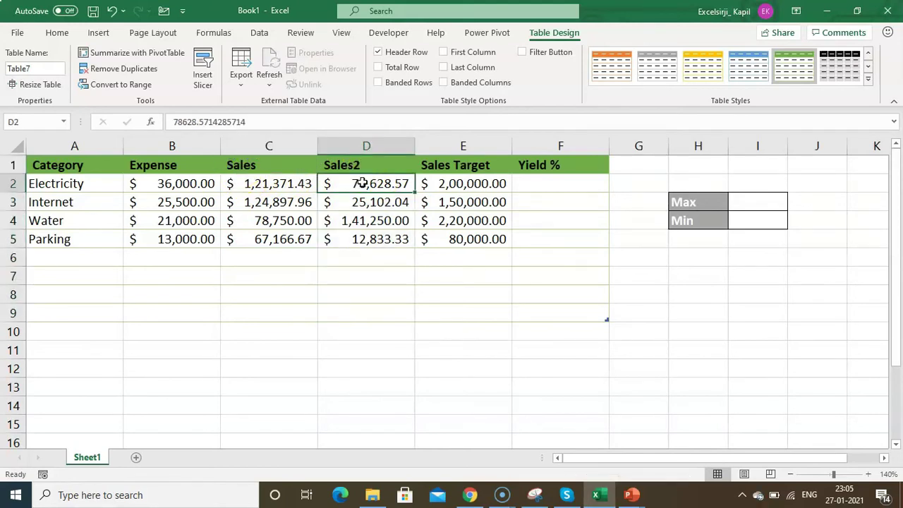
{"action": "key", "text": "Up"}
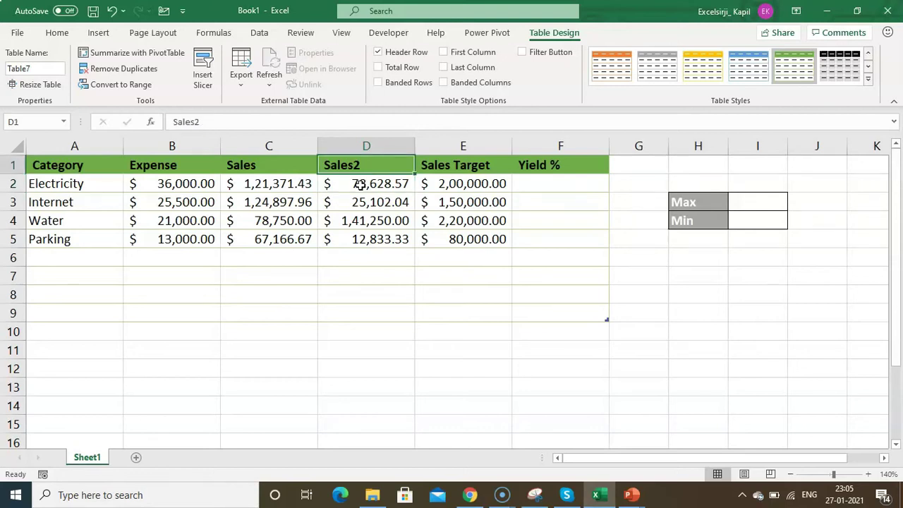
Extend the table range A1:F9 down to row 36
{"action": "left_click", "coordinate": [334, 259]}
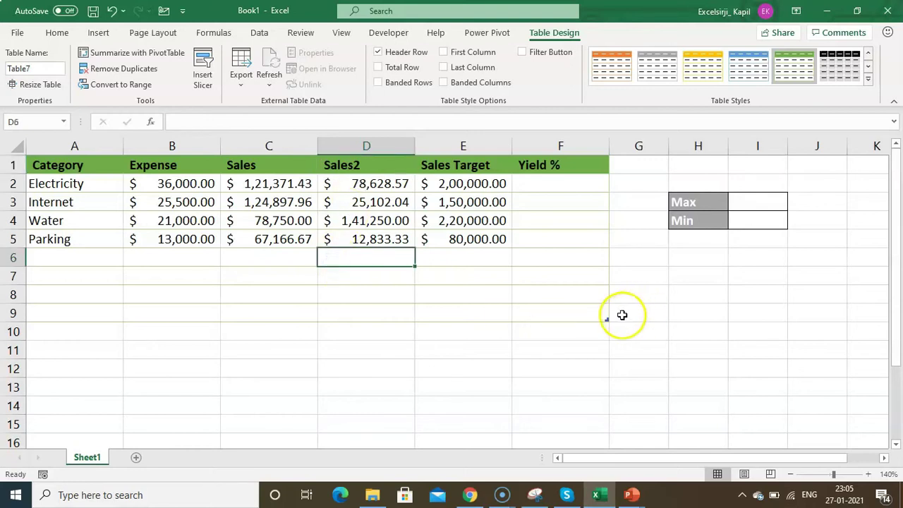
{"action": "left_click_drag", "start_coordinate": [602, 321], "coordinate": [594, 472]}
{"action": "left_click", "coordinate": [391, 246]}
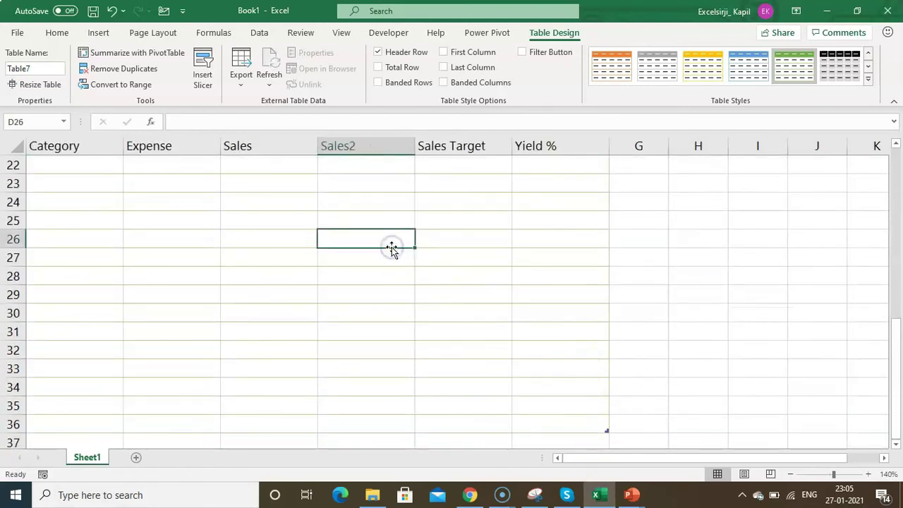
Move down through the extended table and back to its header row to examine how the column headings are displayed
{"action": "key", "text": "ctrl+Up"}
{"action": "key", "text": "ctrl+Up"}
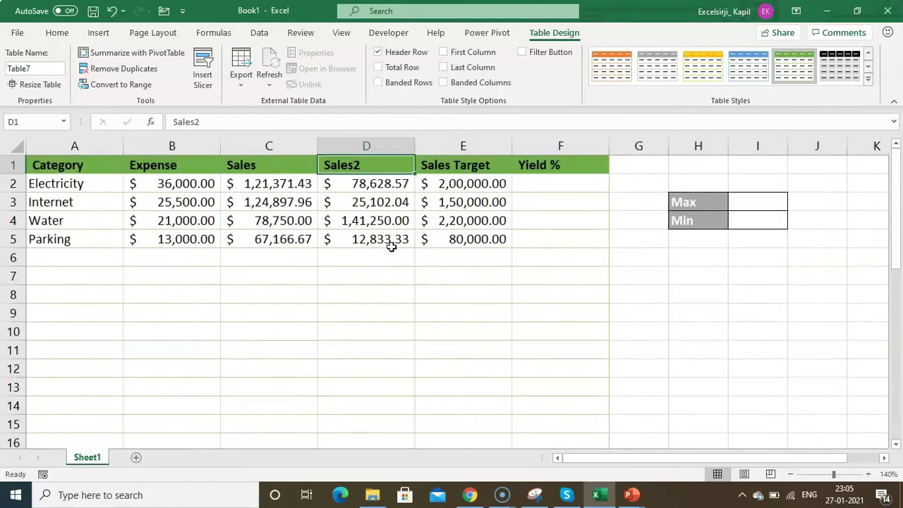
{"action": "key", "text": "Down"}
{"action": "key", "text": "Down"}
{"action": "key", "text": "Down"}
{"action": "key", "text": "Down"}
{"action": "key", "text": "Down"}
{"action": "key", "text": "Down"}
{"action": "key", "text": "Down"}
{"action": "key", "text": "Down"}
{"action": "key", "text": "Down"}
{"action": "key", "text": "Down"}
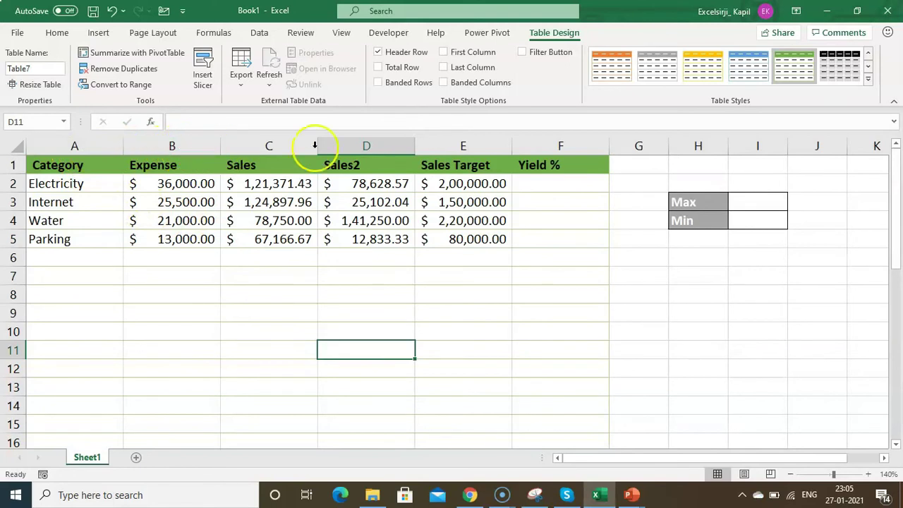
{"action": "key", "text": "Down"}
{"action": "key", "text": "Down"}
{"action": "key", "text": "Down"}
{"action": "key", "text": "Down"}
{"action": "key", "text": "Down"}
{"action": "key", "text": "Down"}
{"action": "key", "text": "Down"}
{"action": "key", "text": "Down"}
{"action": "key", "text": "Down"}
{"action": "key", "text": "Down"}
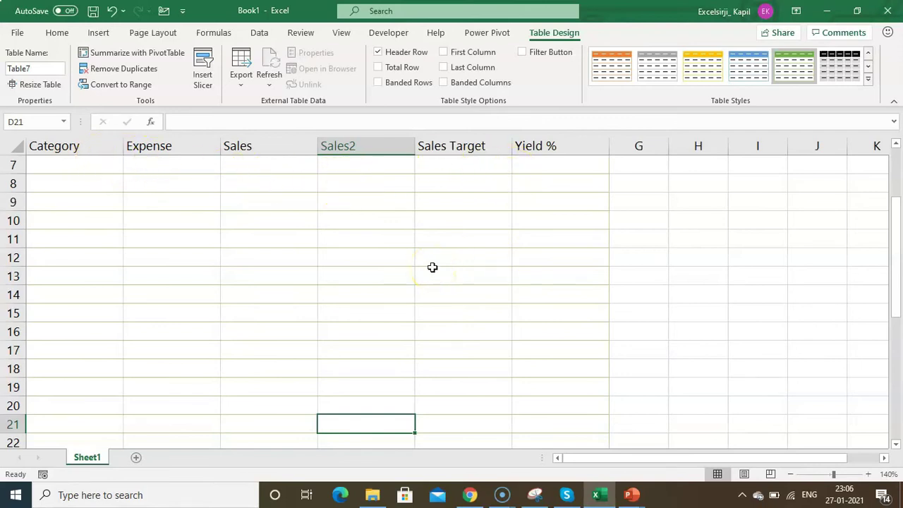
{"action": "key", "text": "ctrl+Up"}
{"action": "key", "text": "ctrl+Up"}
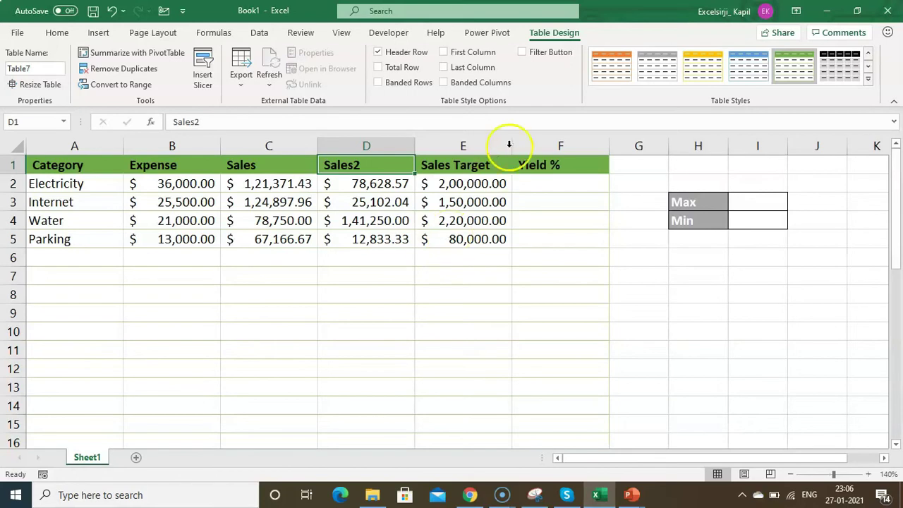
Show the filter buttons in the table's header row and inspect the Sales column's filter options
{"action": "left_click", "coordinate": [547, 53]}
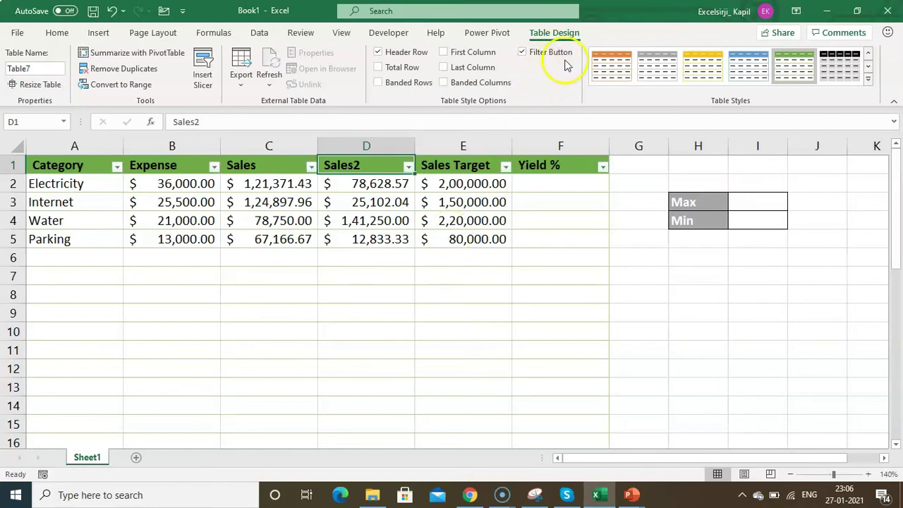
{"action": "left_click", "coordinate": [311, 167]}
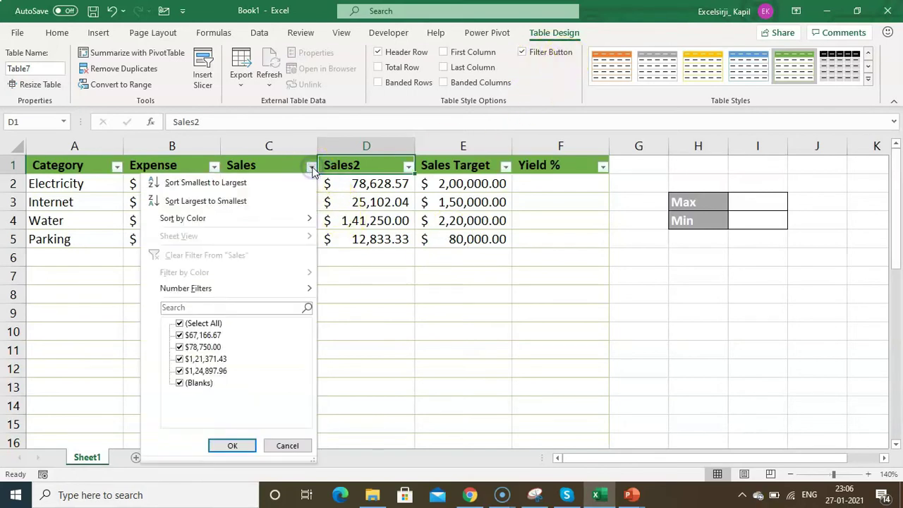
{"action": "left_click", "coordinate": [312, 168]}
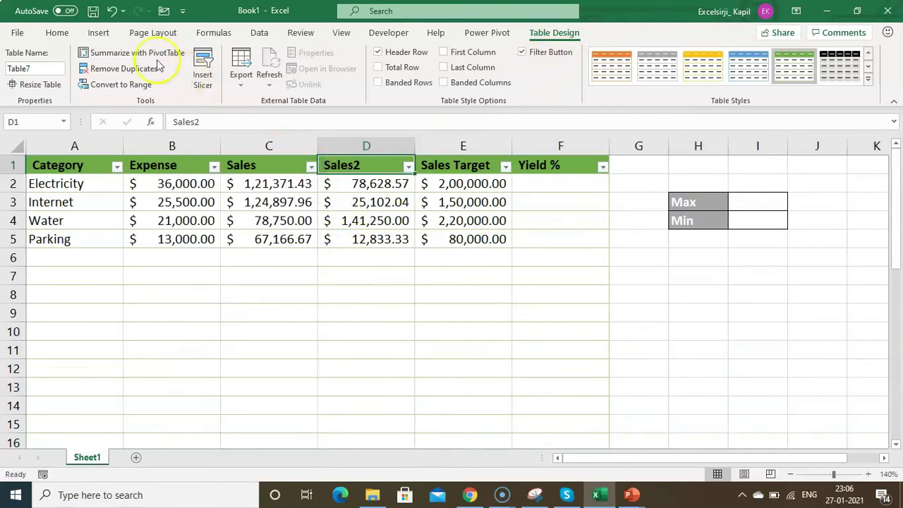
Insert a slicer for the Category field and place it beside the table, over columns G to I
{"action": "left_click", "coordinate": [100, 33]}
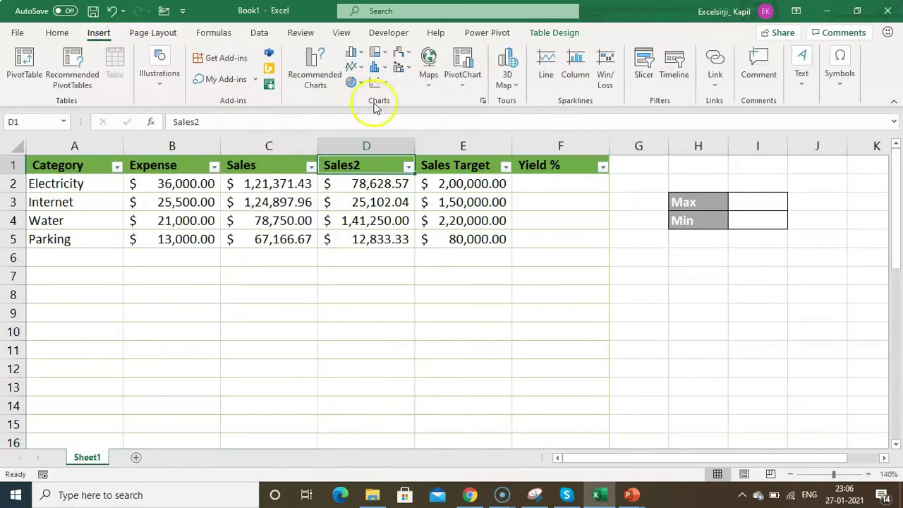
{"action": "left_click", "coordinate": [643, 67]}
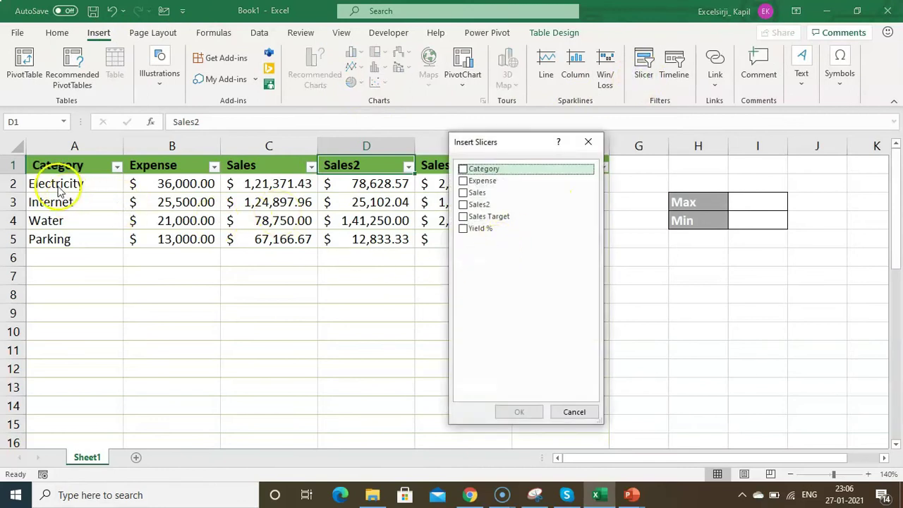
{"action": "left_click", "coordinate": [462, 169]}
{"action": "left_click", "coordinate": [519, 411]}
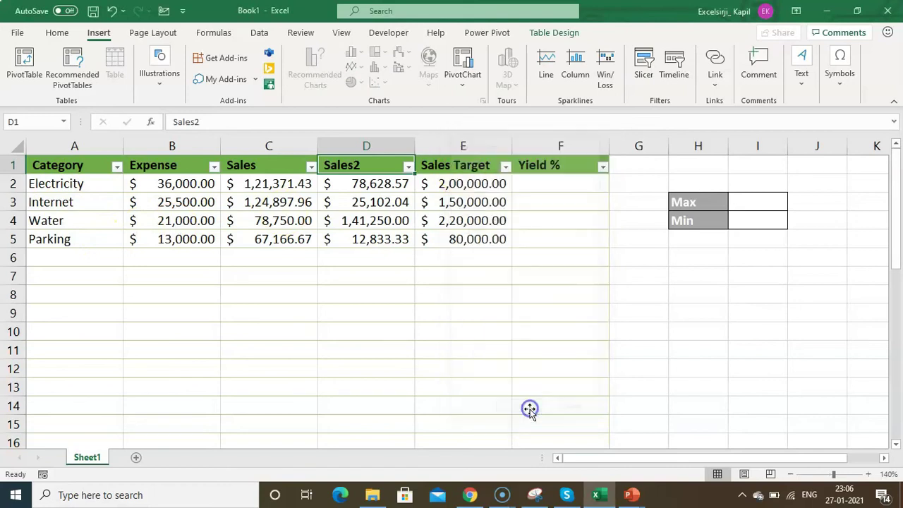
{"action": "left_click_drag", "start_coordinate": [487, 199], "coordinate": [710, 167]}
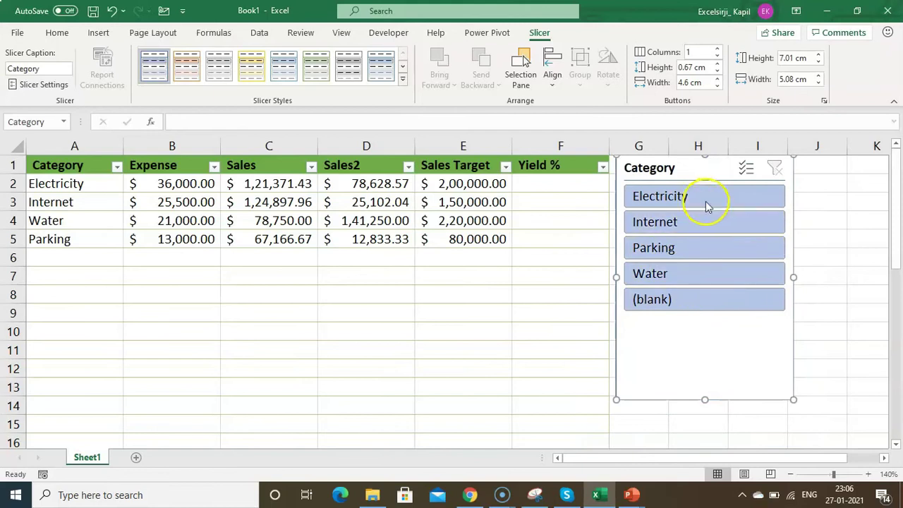
Filter the table with the Category slicer by Internet, Parking, Water, Electricity and (blank) in turn, ending on Electricity
{"action": "left_click", "coordinate": [701, 224]}
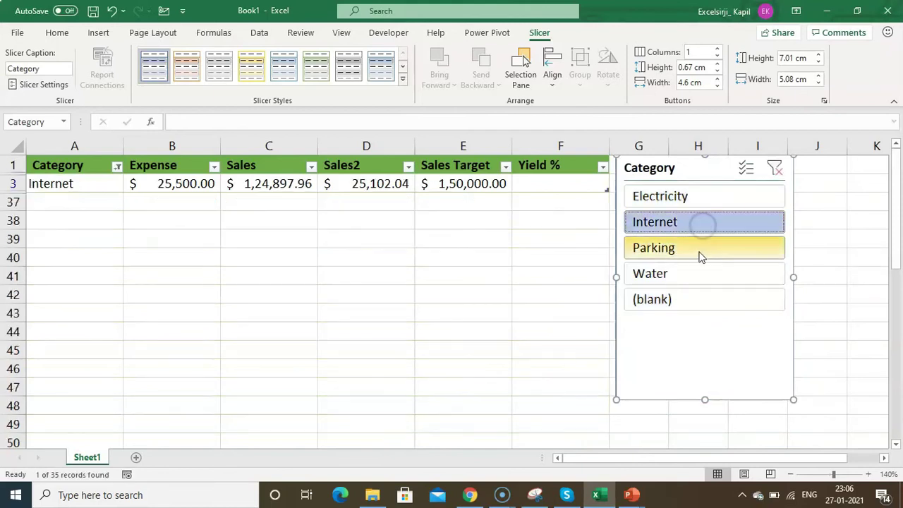
{"action": "left_click", "coordinate": [699, 252]}
{"action": "left_click", "coordinate": [695, 273]}
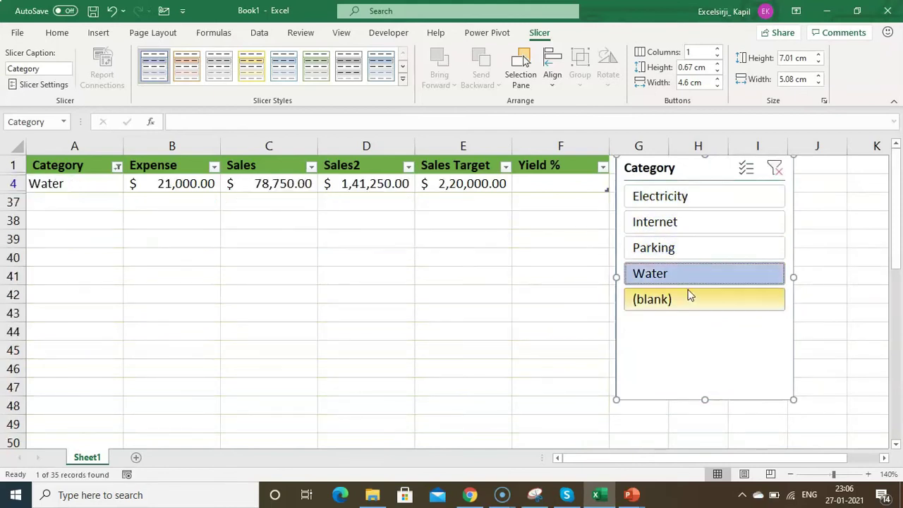
{"action": "left_click", "coordinate": [679, 199]}
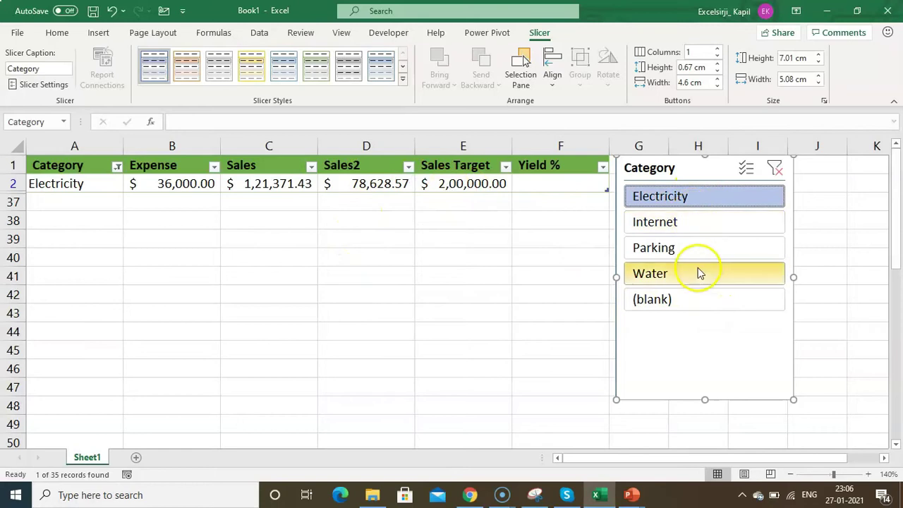
{"action": "left_click", "coordinate": [687, 303]}
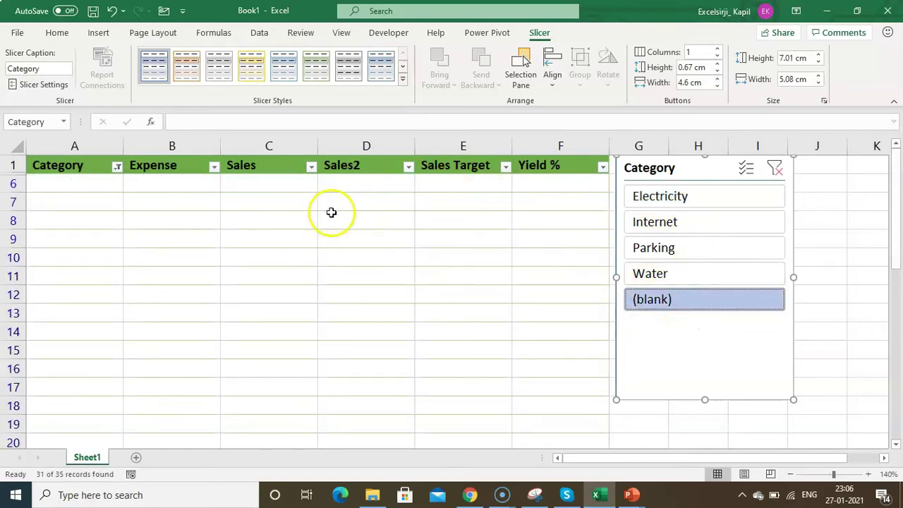
{"action": "left_click", "coordinate": [661, 196]}
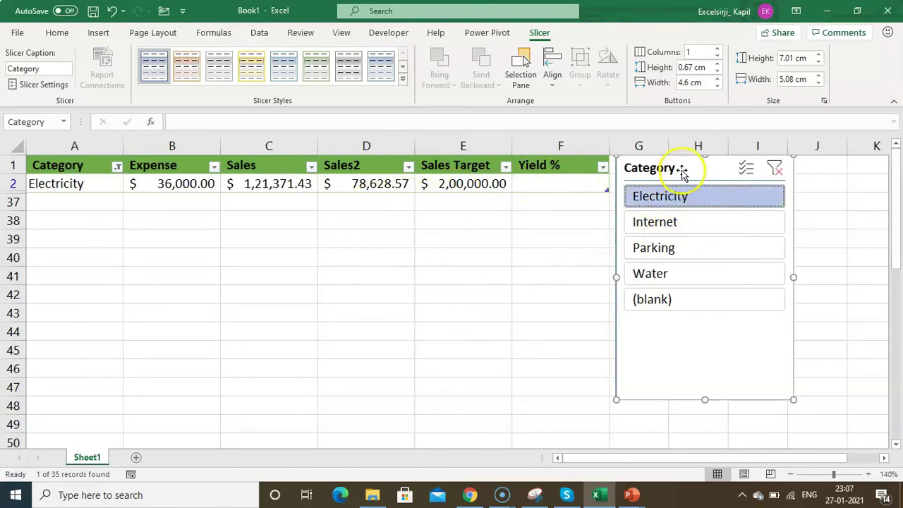
Delete the Category slicer and turn off the table's filter so that all rows are shown
{"action": "key", "text": "Delete"}
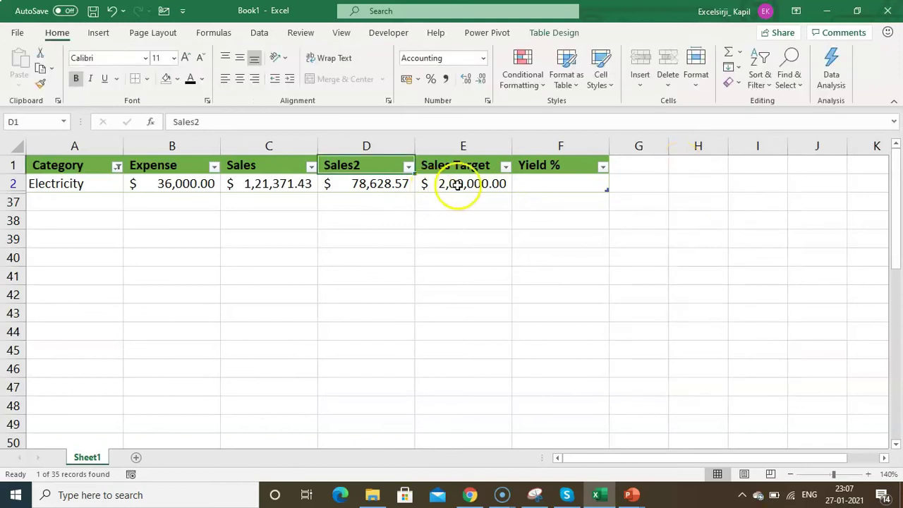
{"action": "left_click", "coordinate": [458, 184]}
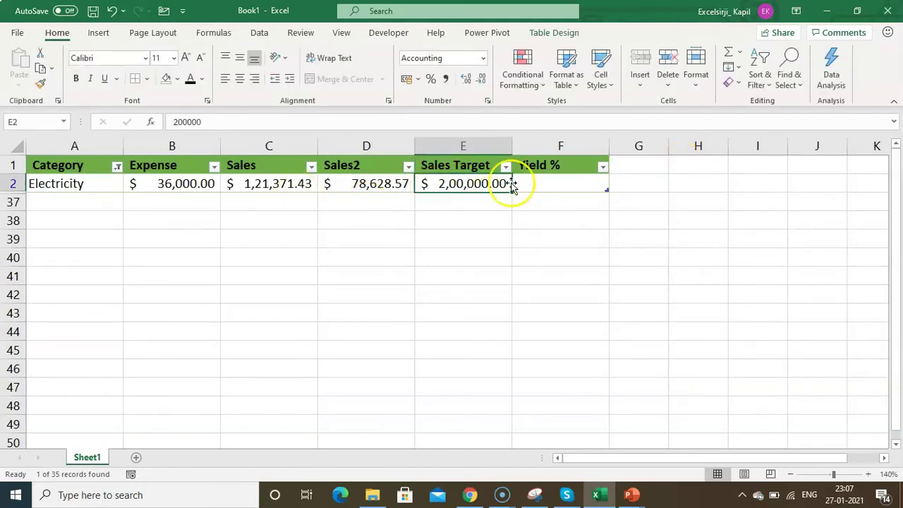
{"action": "key", "text": "ctrl+shift+l"}
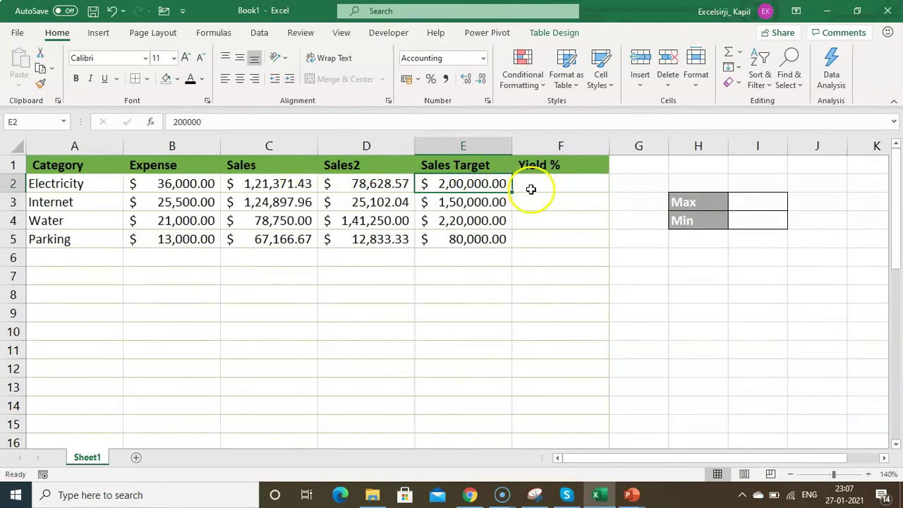
Convert the sales table to a normal range
{"action": "left_click", "coordinate": [557, 32]}
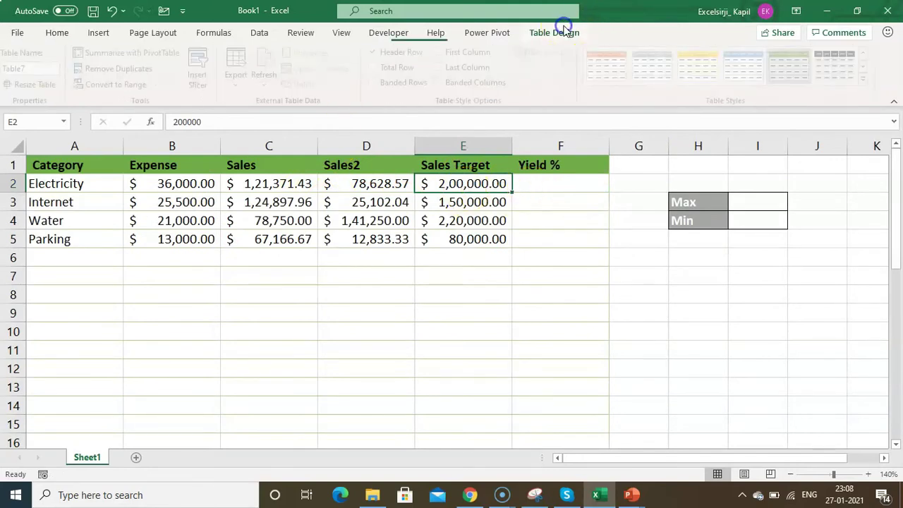
{"action": "left_click", "coordinate": [131, 94]}
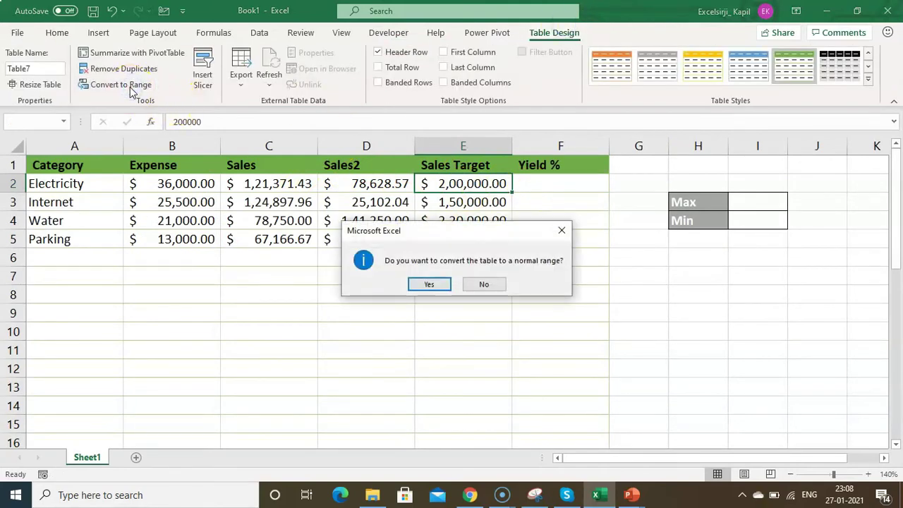
{"action": "left_click", "coordinate": [428, 284]}
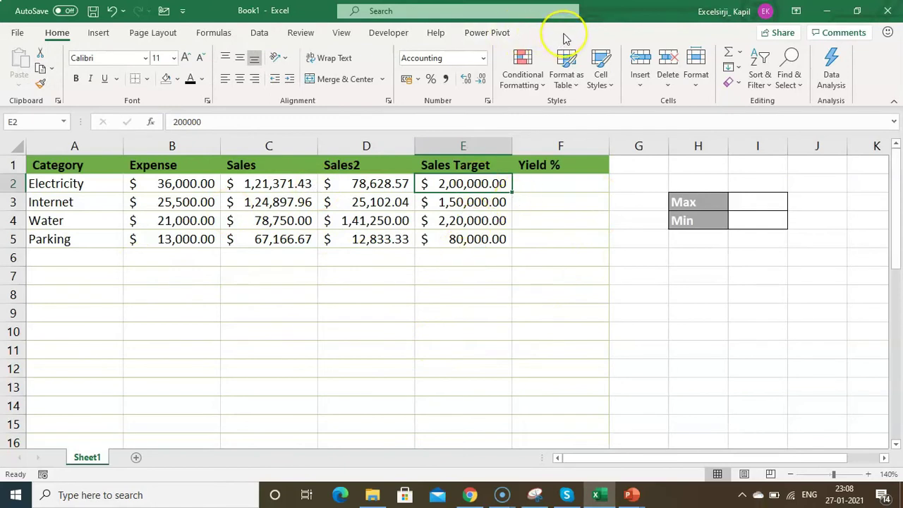
Try to insert a slicer for the normal range, check the available connections and data model tables, and cancel
{"action": "left_click", "coordinate": [106, 33]}
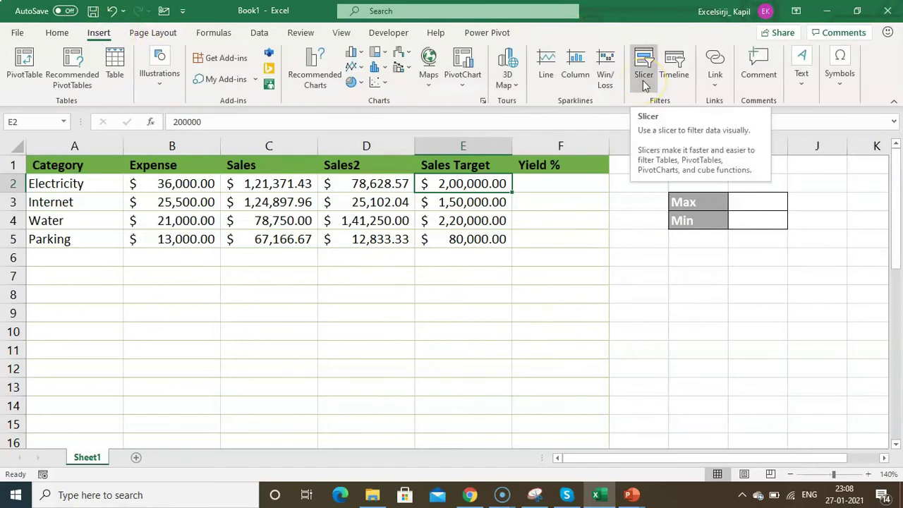
{"action": "left_click", "coordinate": [643, 79]}
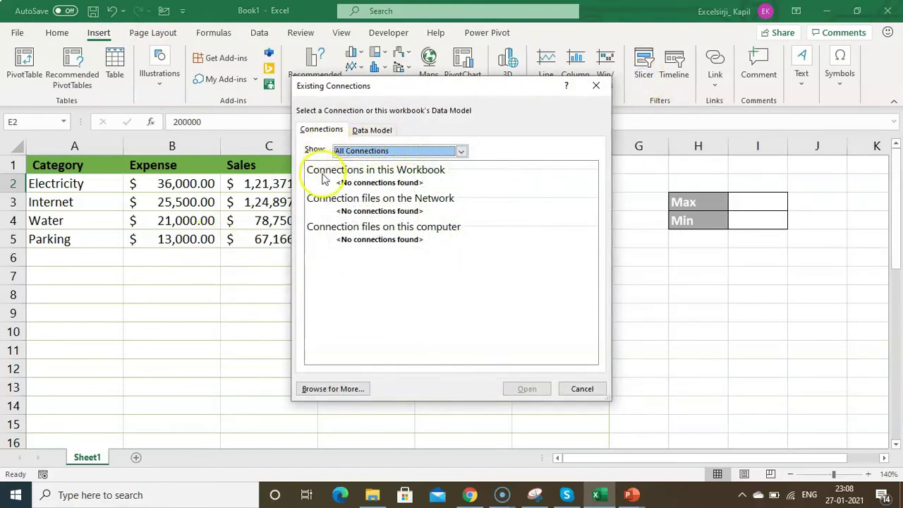
{"action": "left_click", "coordinate": [370, 129]}
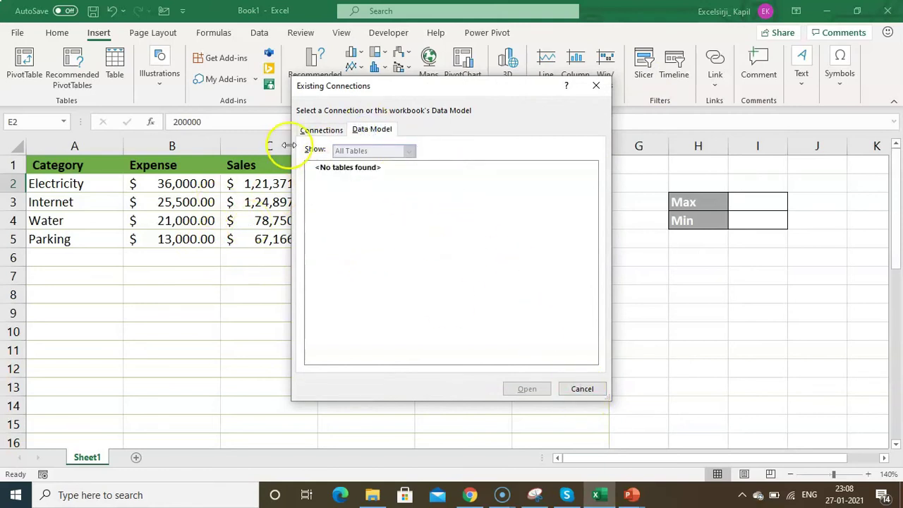
{"action": "left_click", "coordinate": [319, 130]}
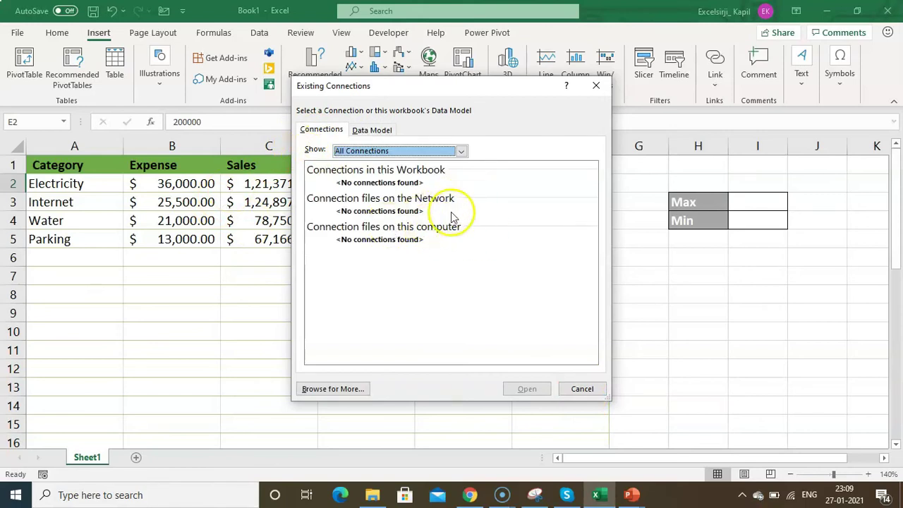
{"action": "left_click", "coordinate": [582, 388]}
{"action": "left_click", "coordinate": [356, 202]}
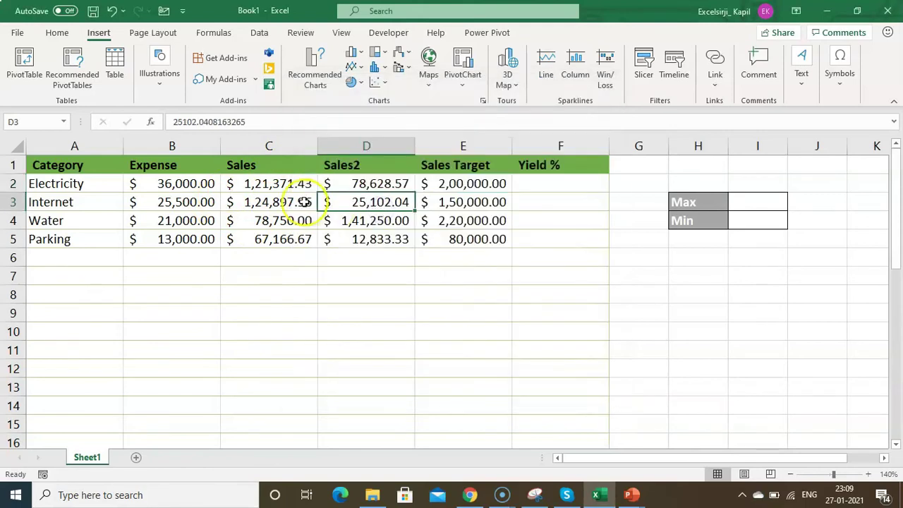
Format the range A1:F36 as a table with headers, using a green style from the Light group
{"action": "left_click", "coordinate": [78, 168]}
{"action": "left_click_drag", "start_coordinate": [202, 168], "coordinate": [557, 409]}
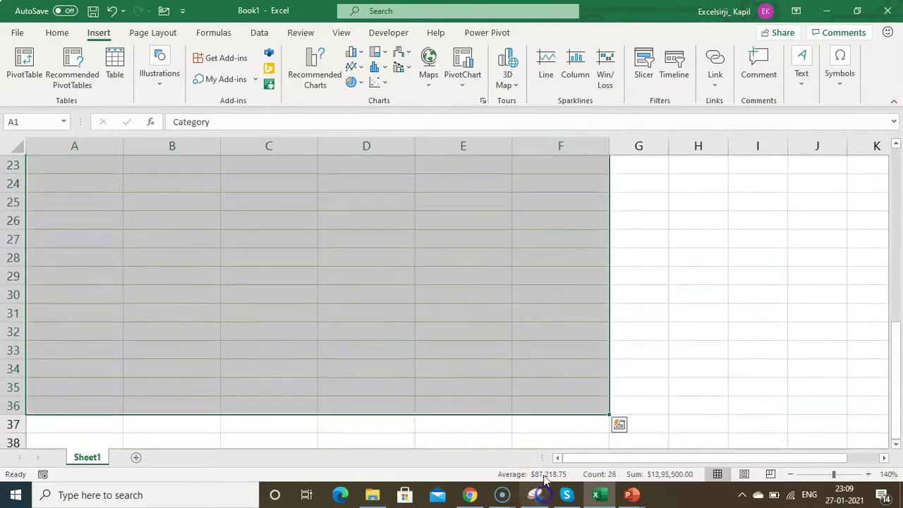
{"action": "left_click", "coordinate": [56, 32]}
{"action": "left_click", "coordinate": [567, 77]}
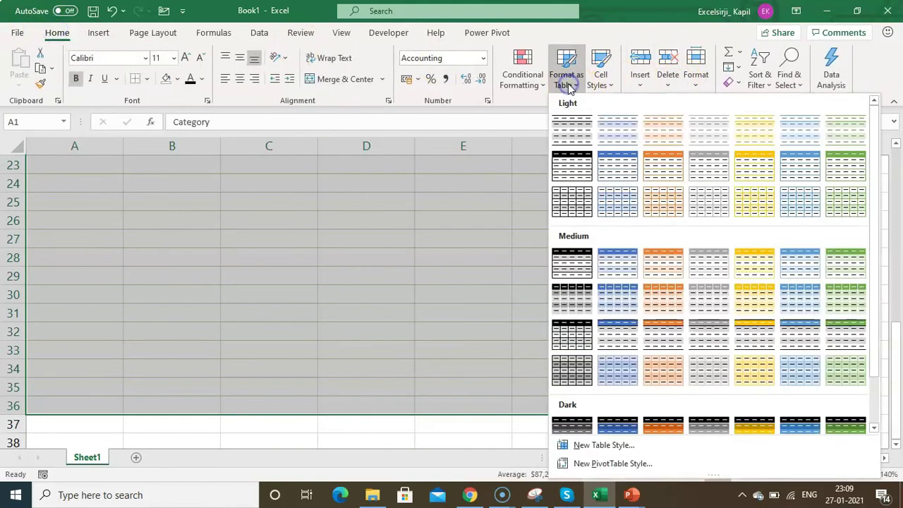
{"action": "left_click", "coordinate": [838, 203]}
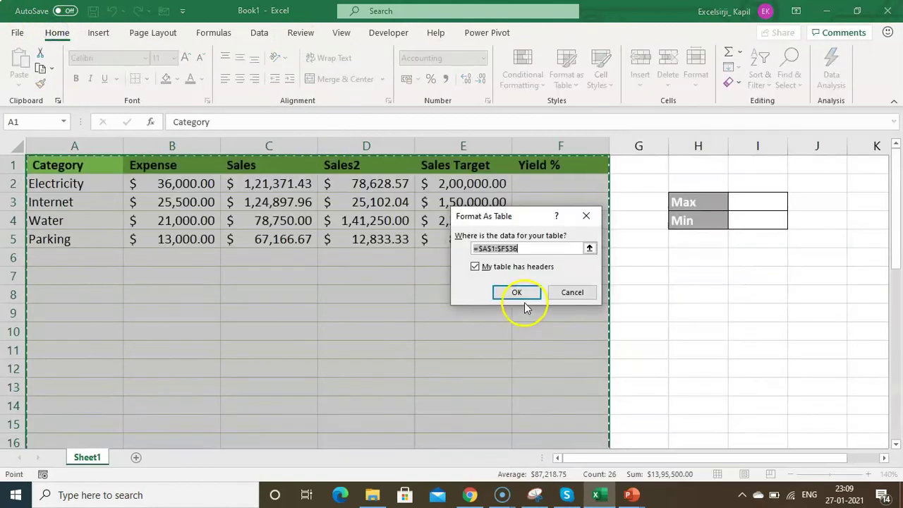
{"action": "left_click", "coordinate": [521, 298]}
{"action": "left_click", "coordinate": [425, 278]}
{"action": "left_click", "coordinate": [246, 281]}
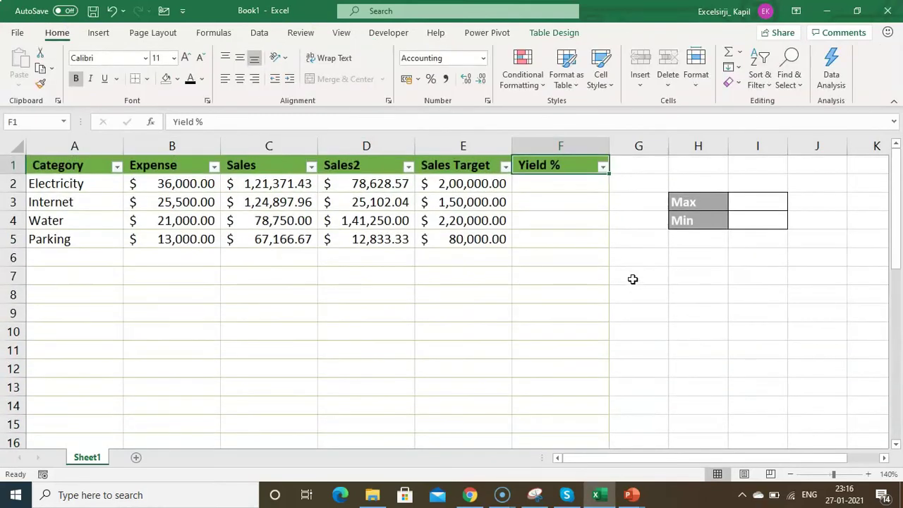
{"action": "key", "text": "Down"}
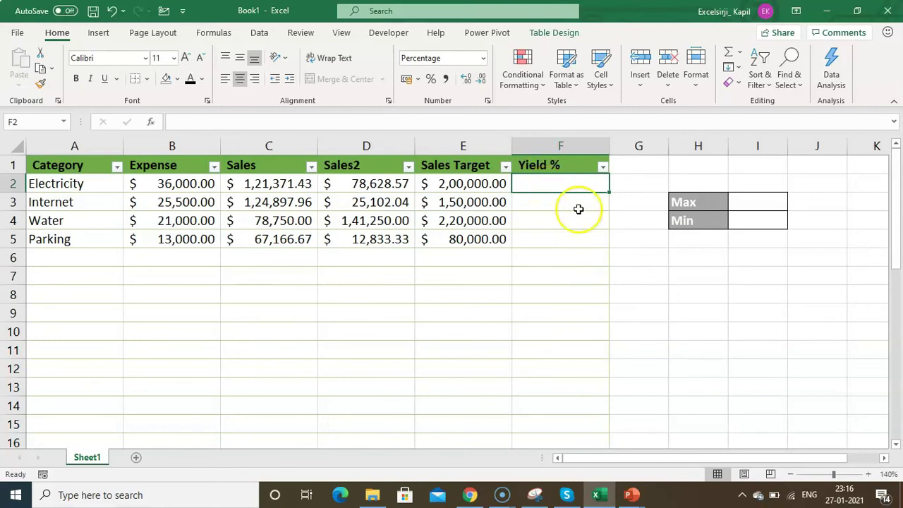
{"action": "type", "text": "="}
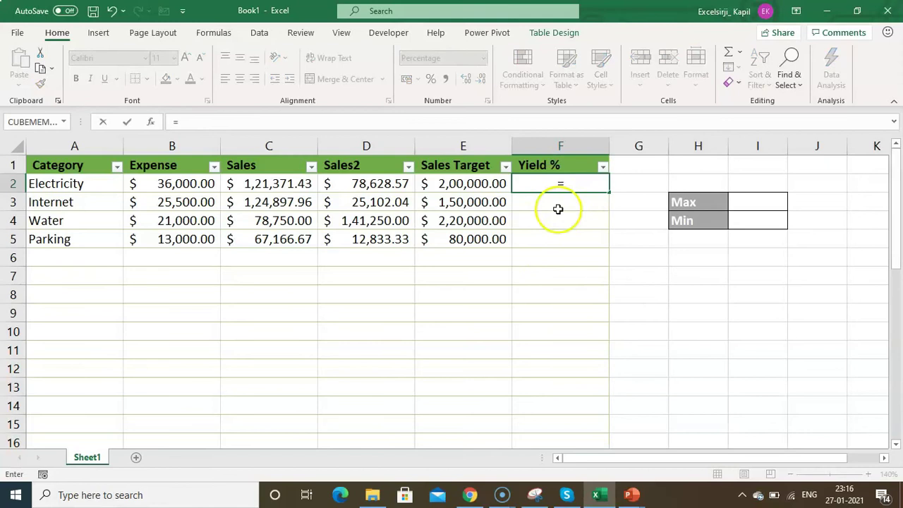
{"action": "left_click", "coordinate": [381, 182]}
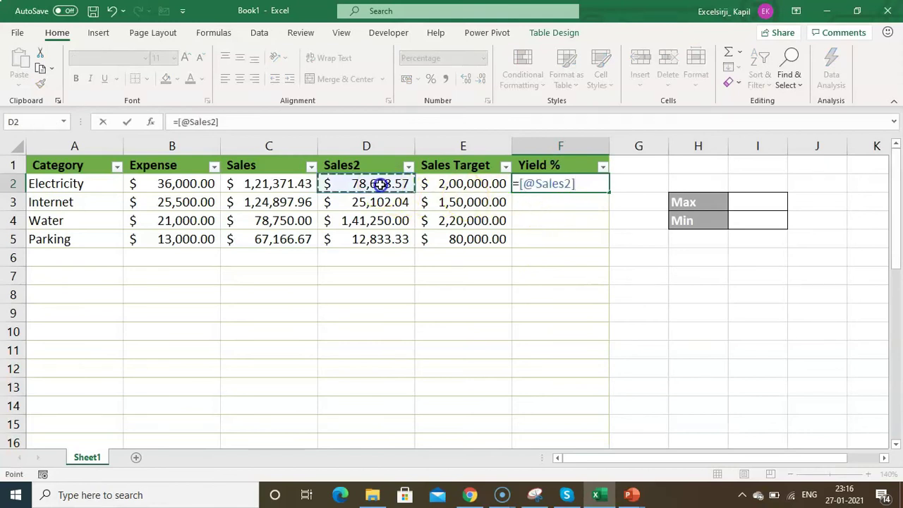
{"action": "type", "text": "/"}
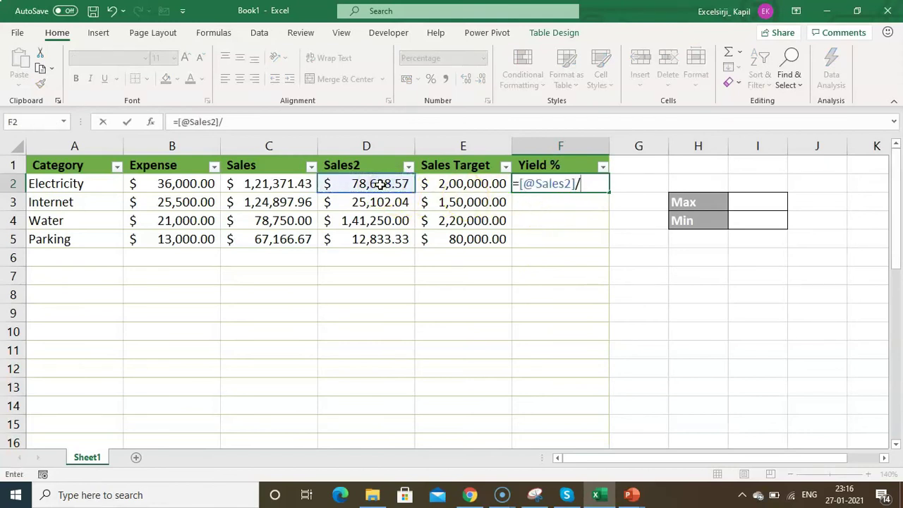
{"action": "left_click", "coordinate": [462, 185]}
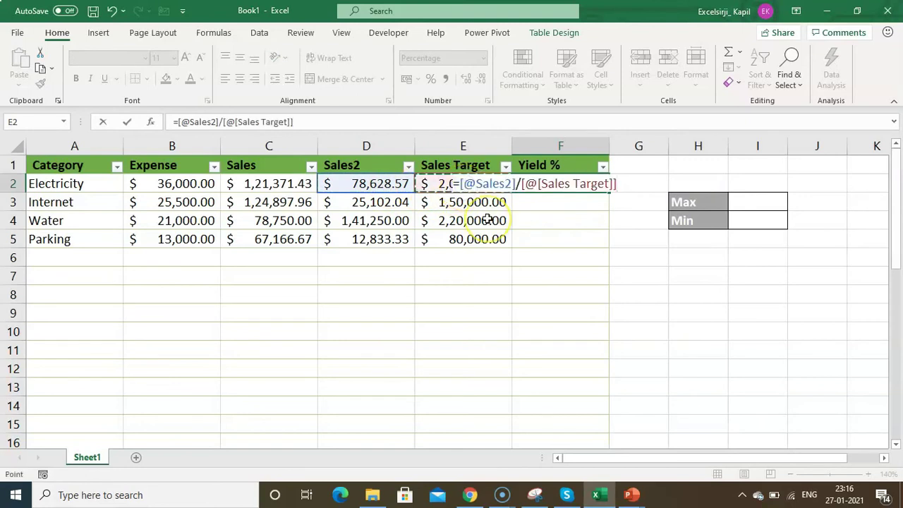
{"action": "key", "text": "Return"}
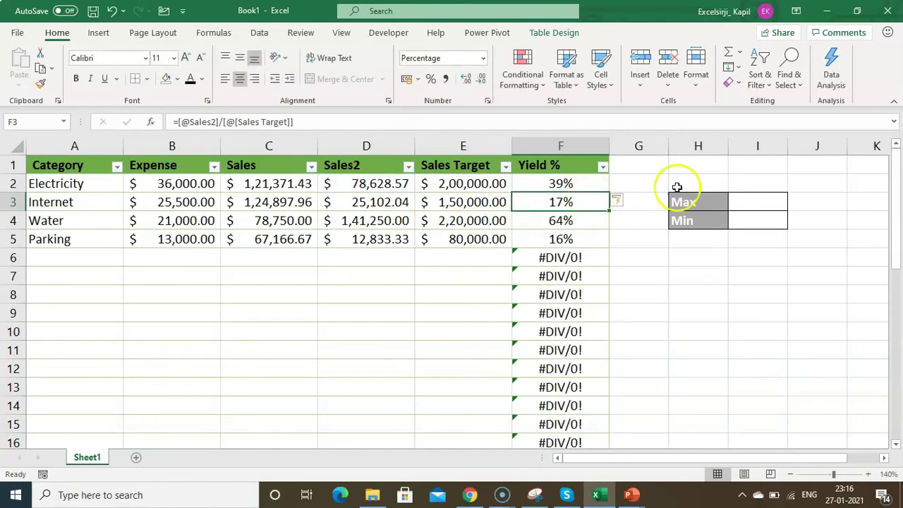
{"action": "left_click", "coordinate": [581, 184]}
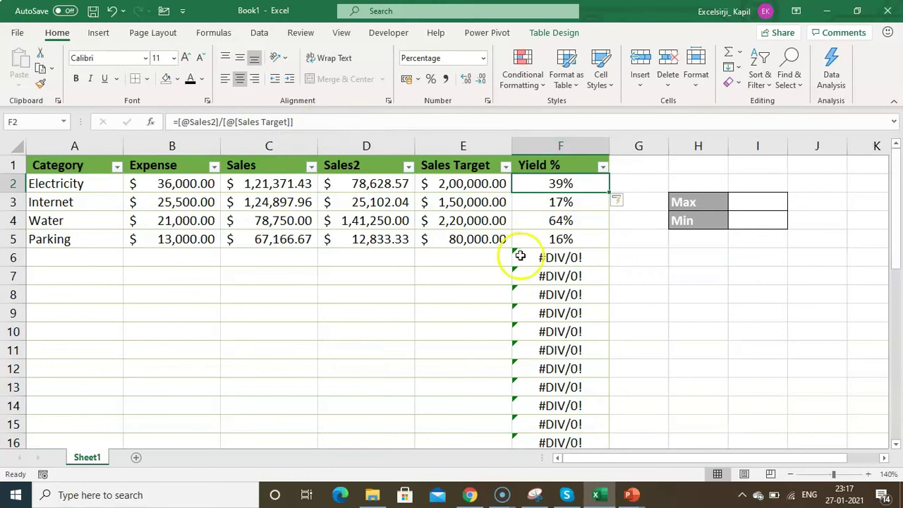
{"action": "left_click", "coordinate": [758, 201]}
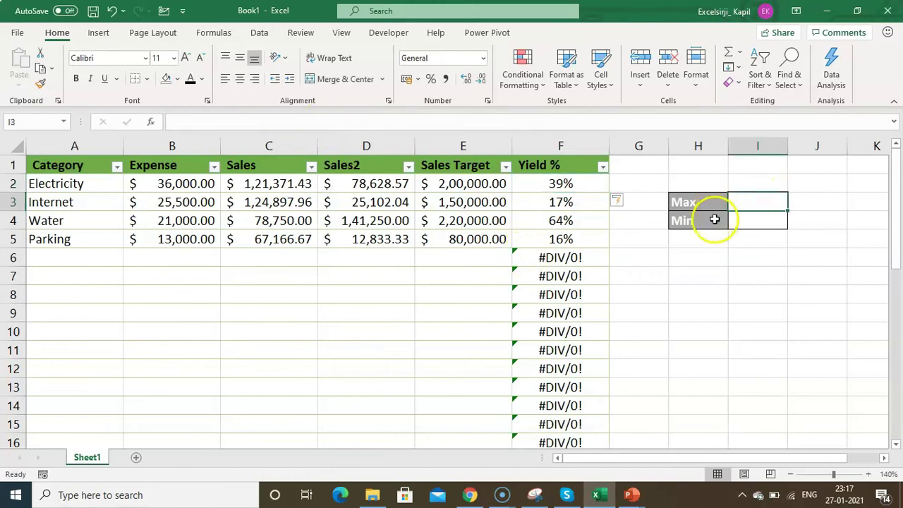
{"action": "left_click", "coordinate": [696, 202]}
{"action": "left_click", "coordinate": [760, 201]}
{"action": "left_click", "coordinate": [688, 202]}
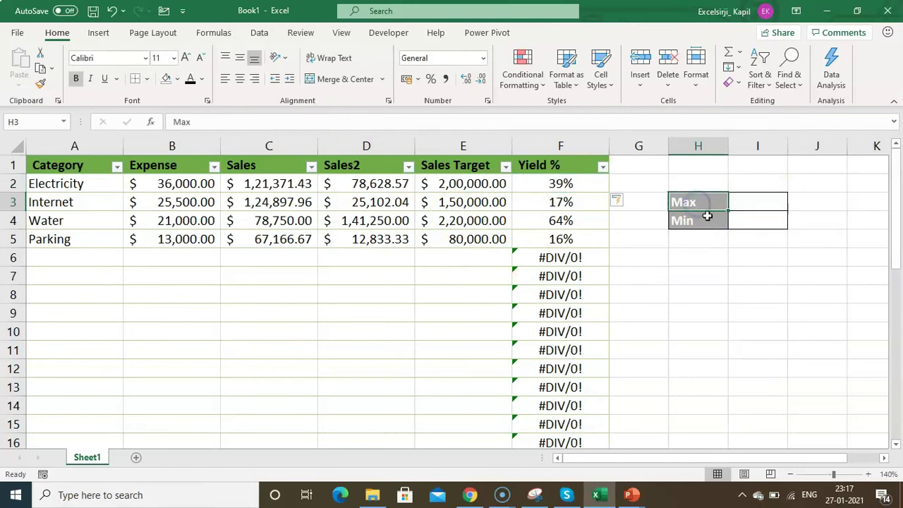
{"action": "left_click", "coordinate": [703, 221]}
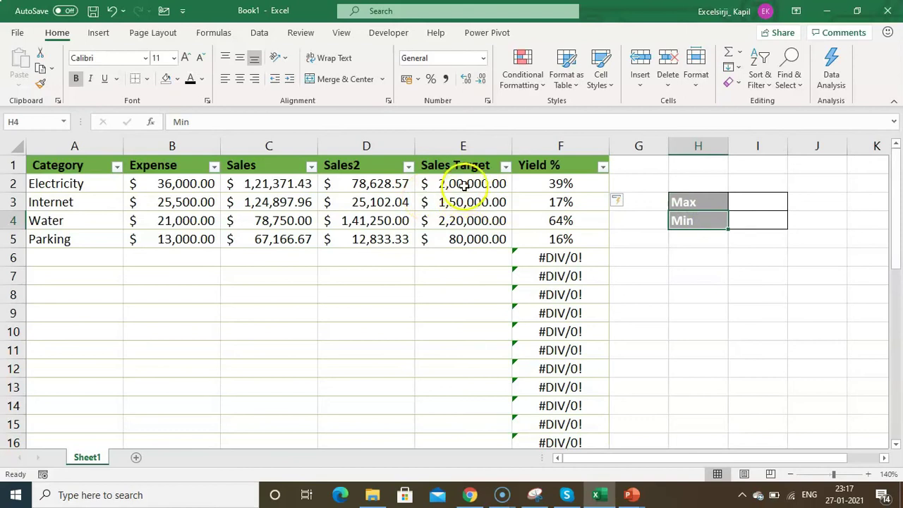
{"action": "left_click", "coordinate": [758, 200]}
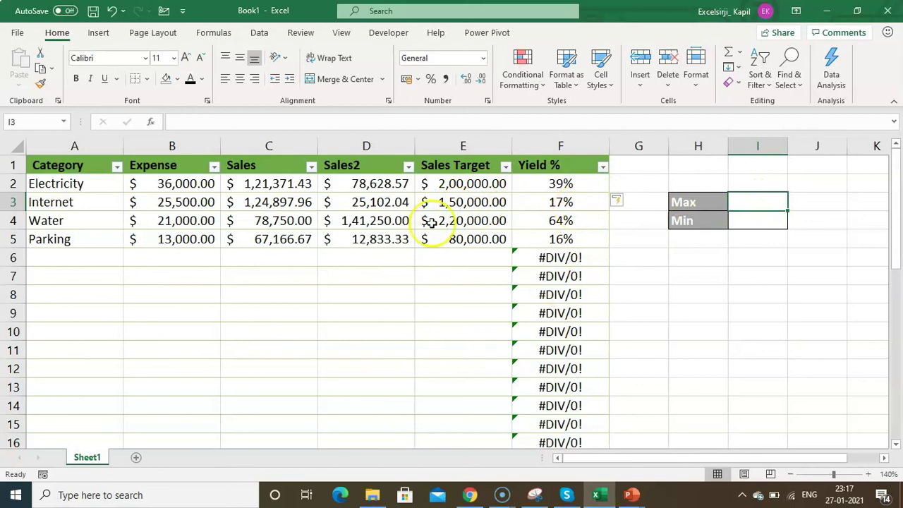
Rename the sales table as tblSales
{"action": "left_click", "coordinate": [352, 221]}
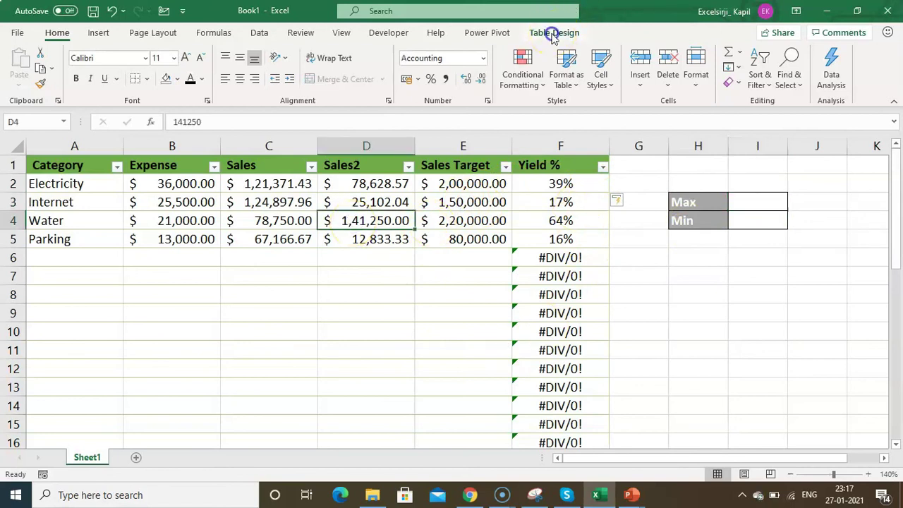
{"action": "left_click", "coordinate": [553, 33]}
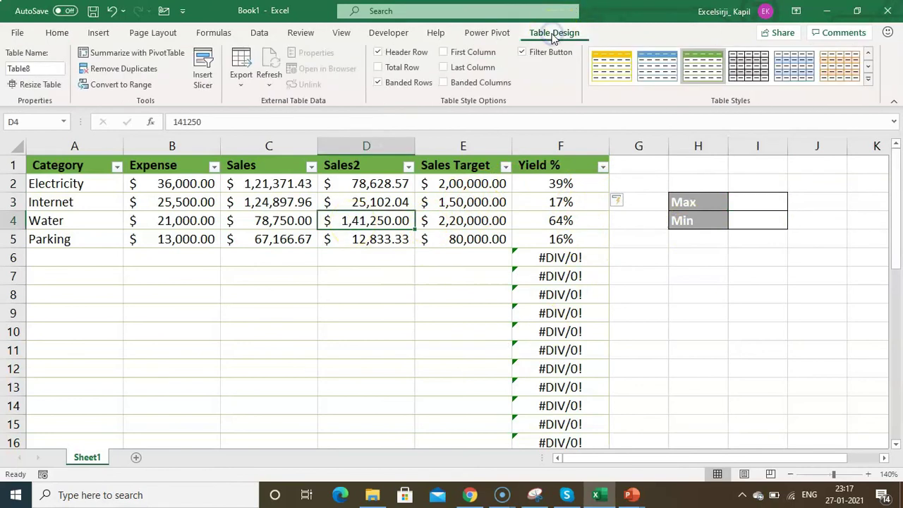
{"action": "double_click", "coordinate": [34, 69]}
{"action": "type", "text": "tblSales"}
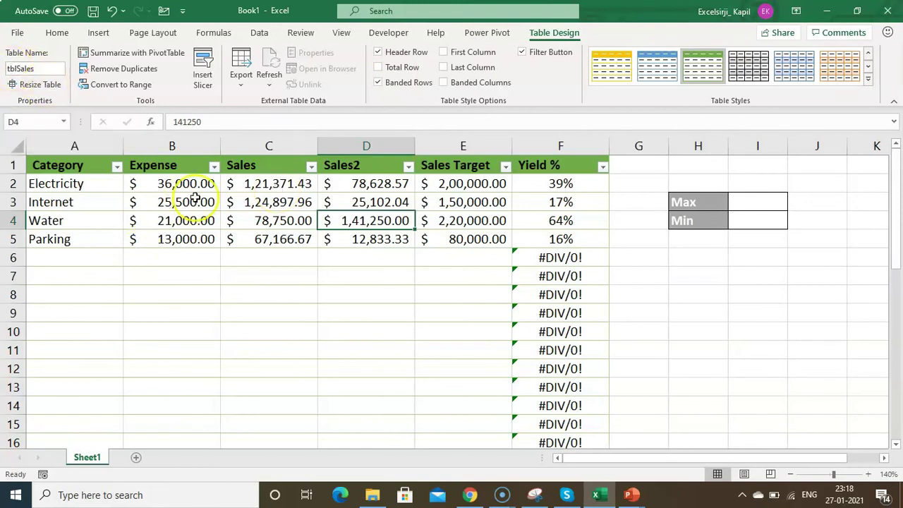
Calculate the highest sales target in cell I3 with =MAX(tblSales[Sales Target]) and review the formula against the Yield % one
{"action": "left_click", "coordinate": [762, 202]}
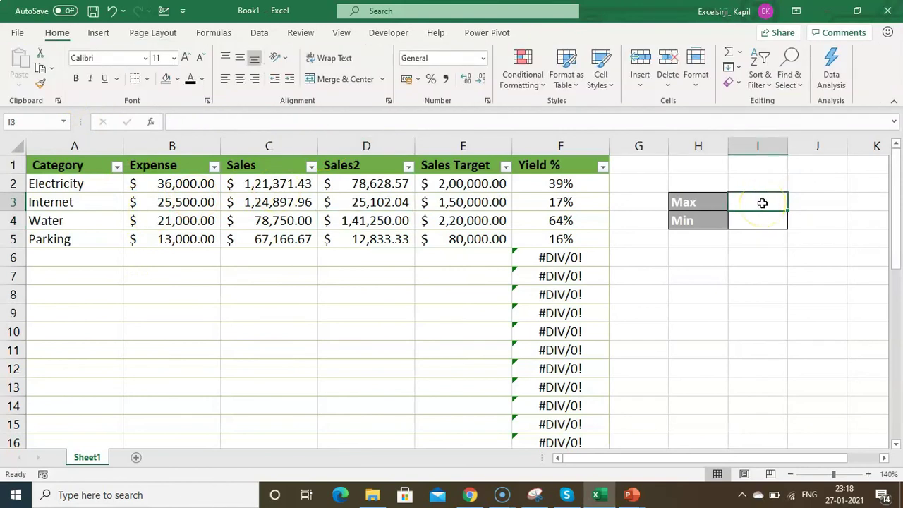
{"action": "type", "text": "="}
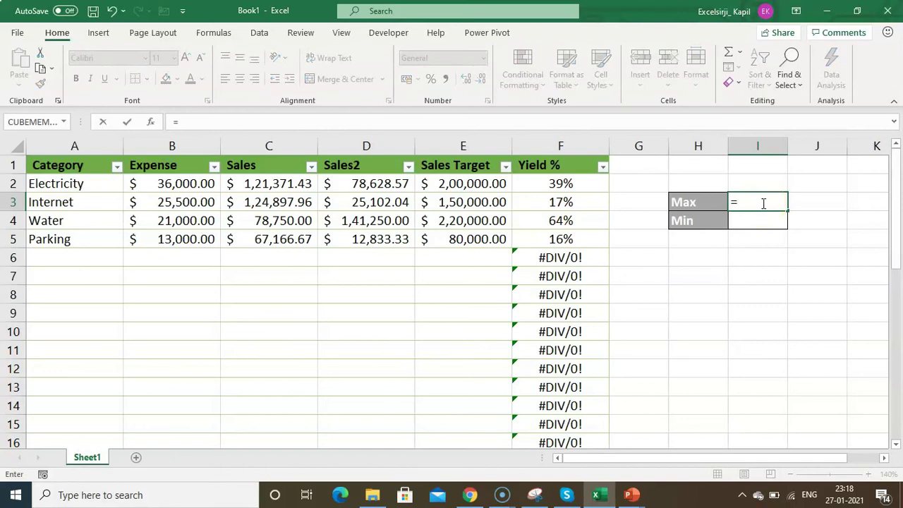
{"action": "type", "text": "max"}
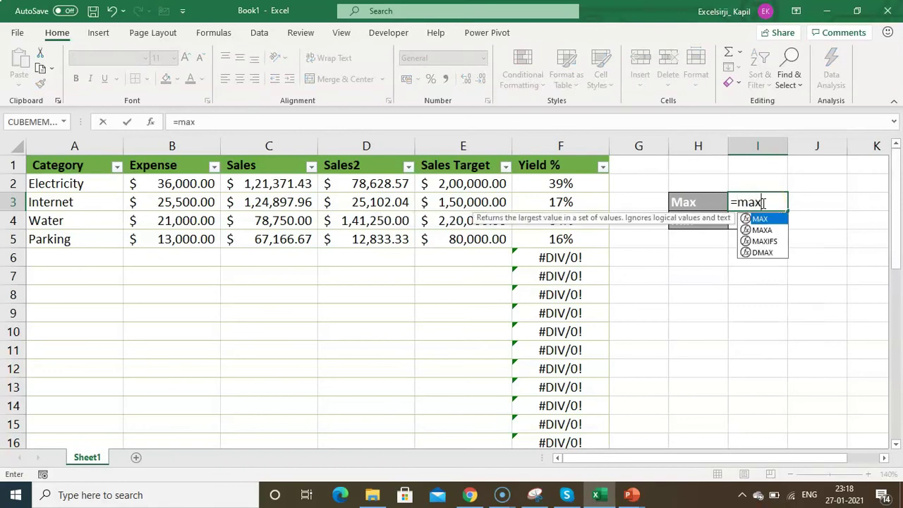
{"action": "type", "text": "(tbl"}
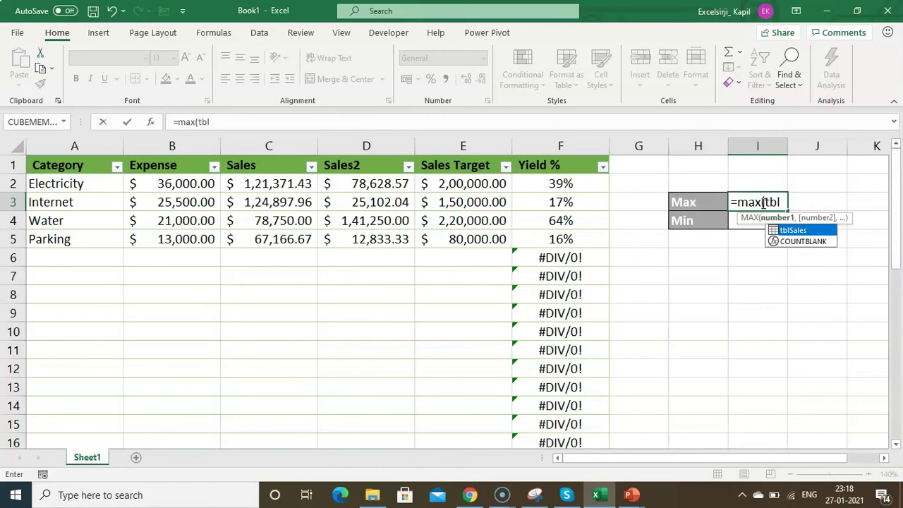
{"action": "type", "text": "Sales"}
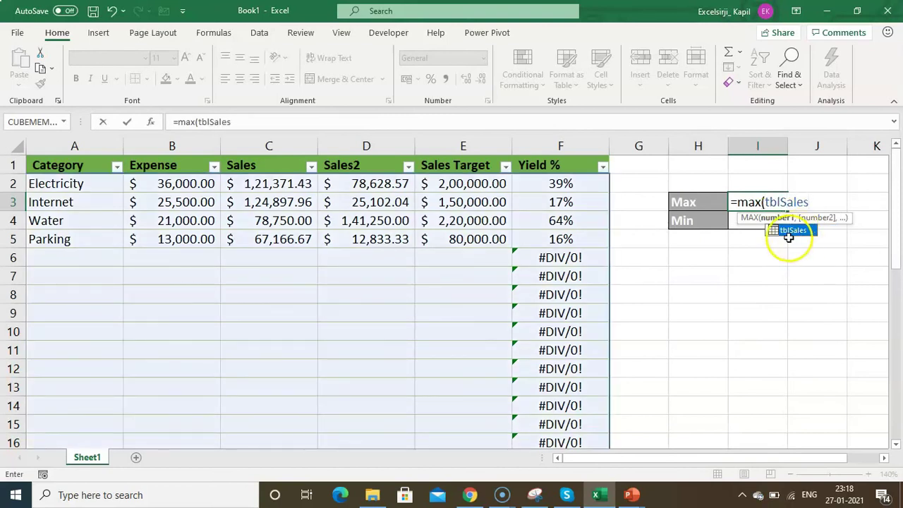
{"action": "type", "text": "["}
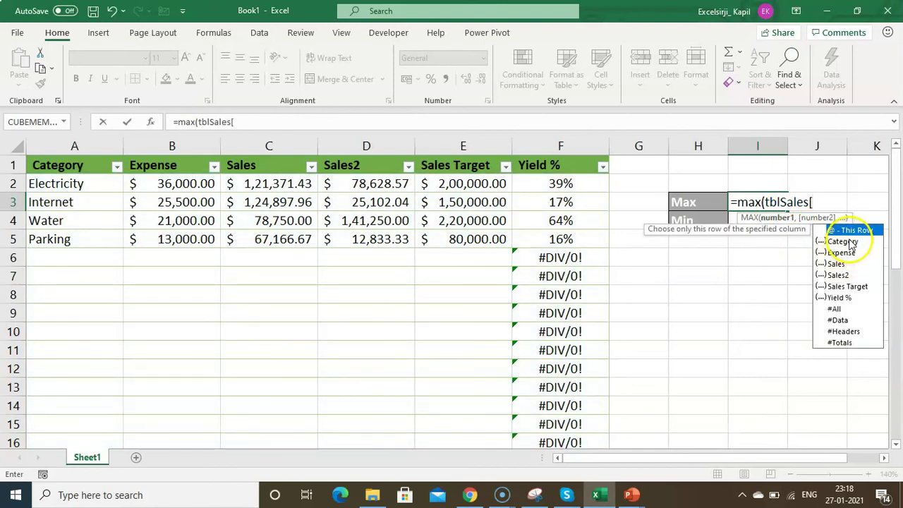
{"action": "double_click", "coordinate": [856, 286]}
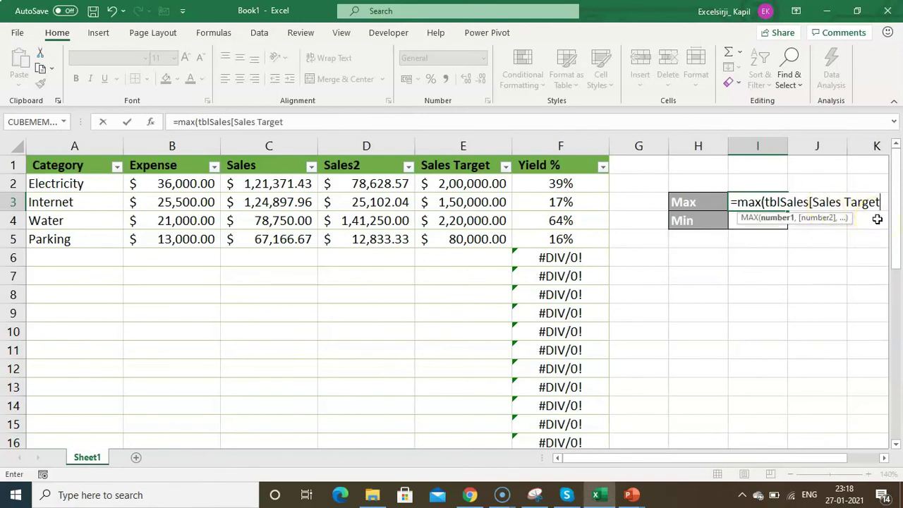
{"action": "type", "text": "])"}
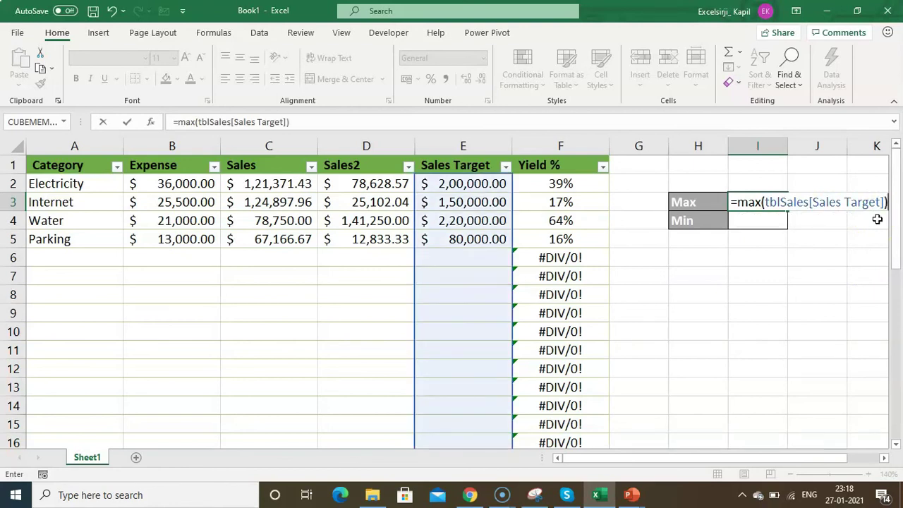
{"action": "key", "text": "Return"}
{"action": "key", "text": "Up"}
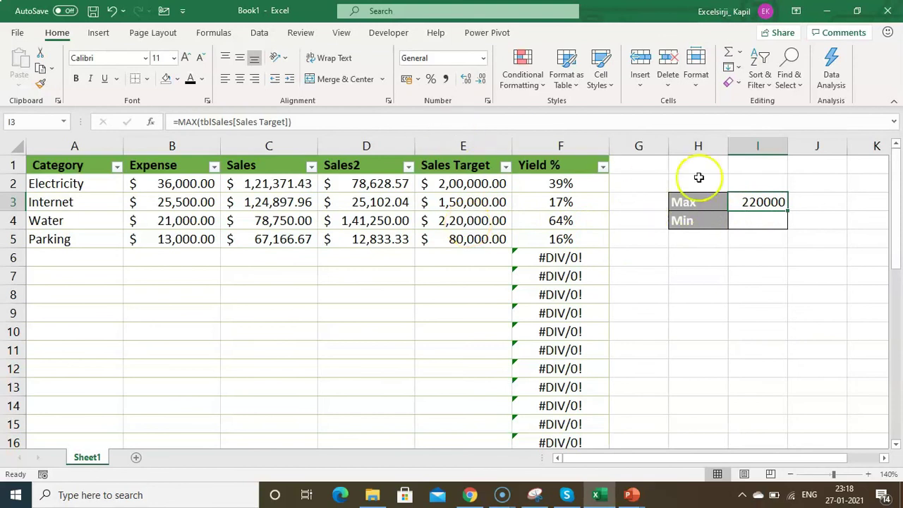
{"action": "left_click", "coordinate": [558, 179]}
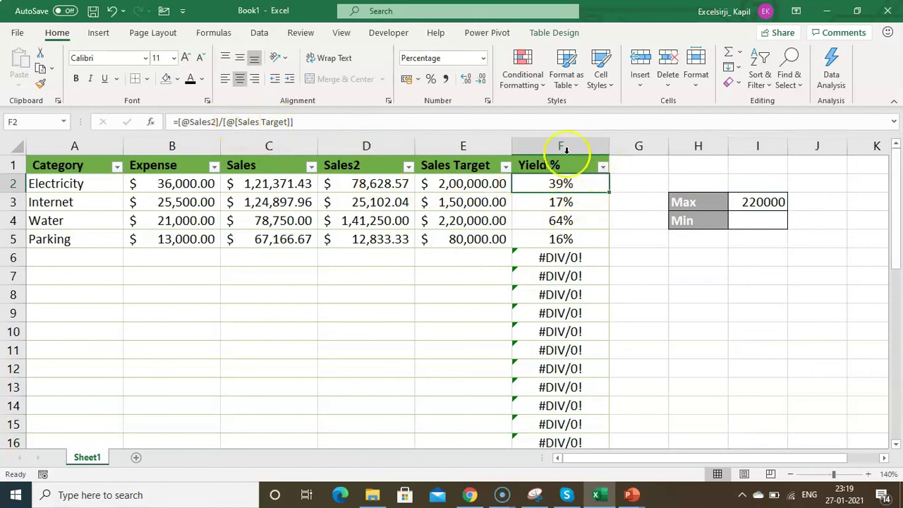
{"action": "double_click", "coordinate": [752, 202]}
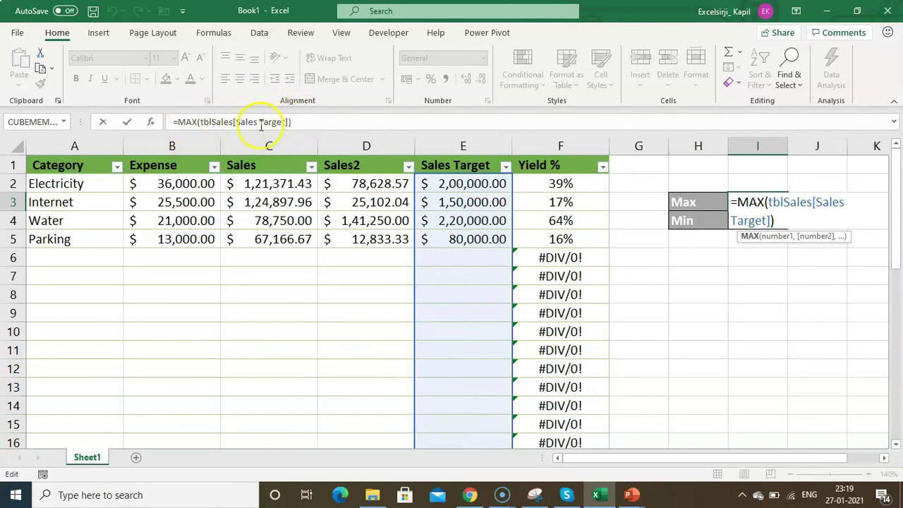
{"action": "key", "text": "Return"}
Calculate the lowest sales target in cell I4 with =MIN(tblSales[Sales Target])
{"action": "type", "text": "=min(tb"}
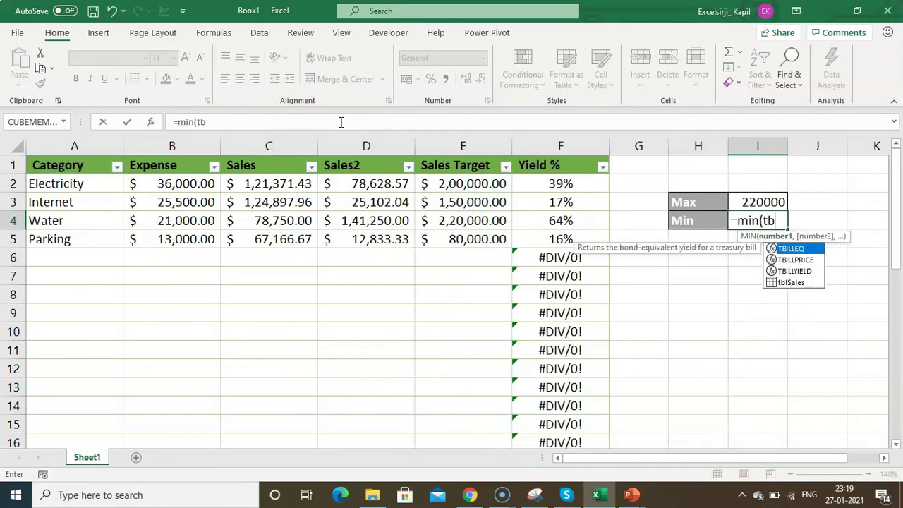
{"action": "type", "text": "lSales("}
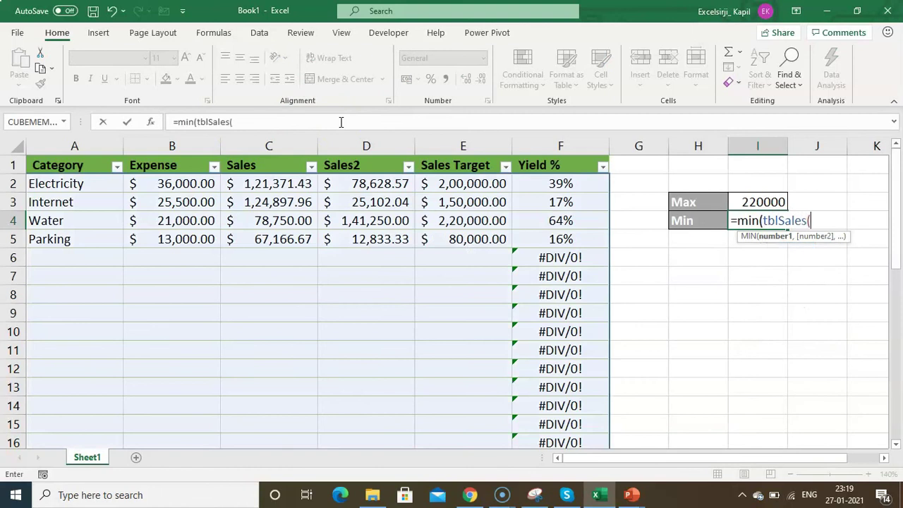
{"action": "key", "text": "BackSpace"}
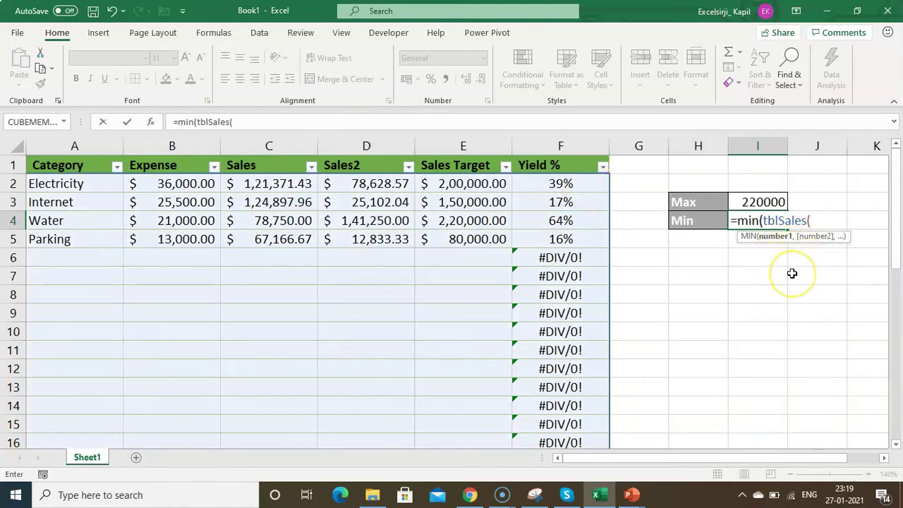
{"action": "type", "text": "["}
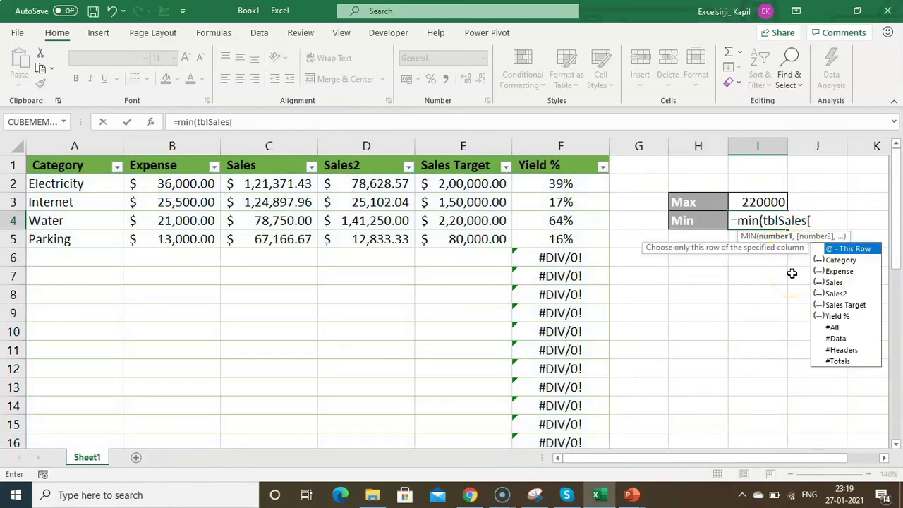
{"action": "double_click", "coordinate": [845, 304]}
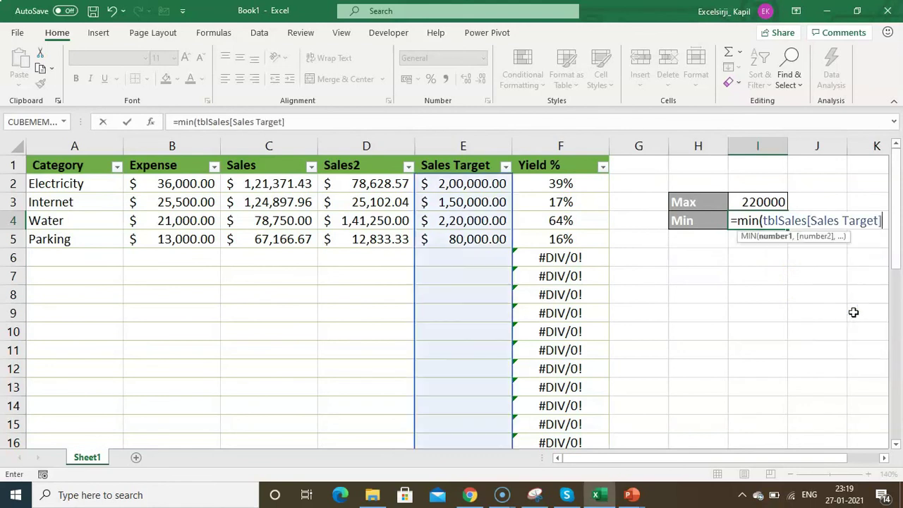
{"action": "key", "text": "Return"}
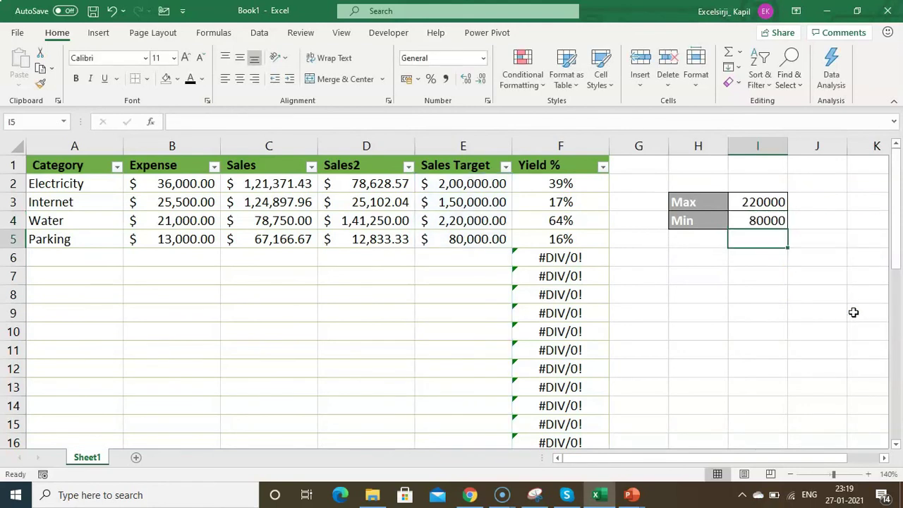
{"action": "key", "text": "Up"}
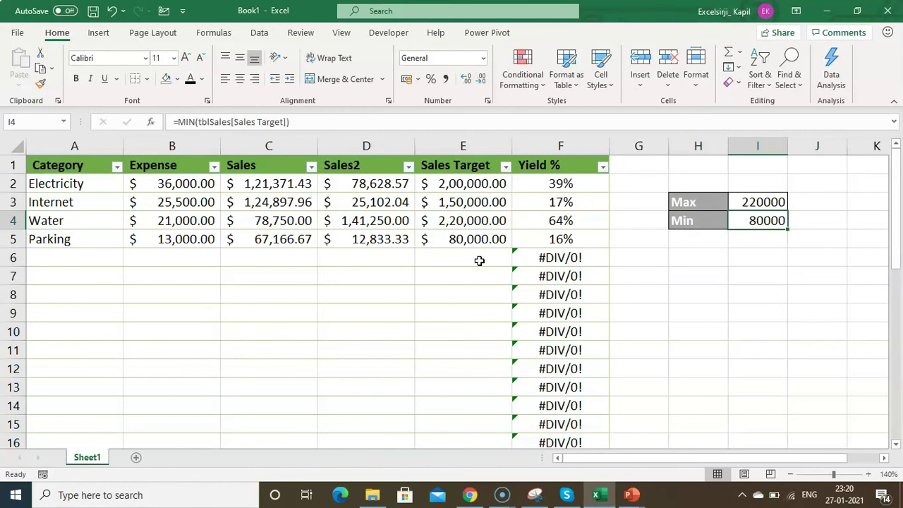
Show the sales table's name and design options
{"action": "left_click", "coordinate": [430, 201]}
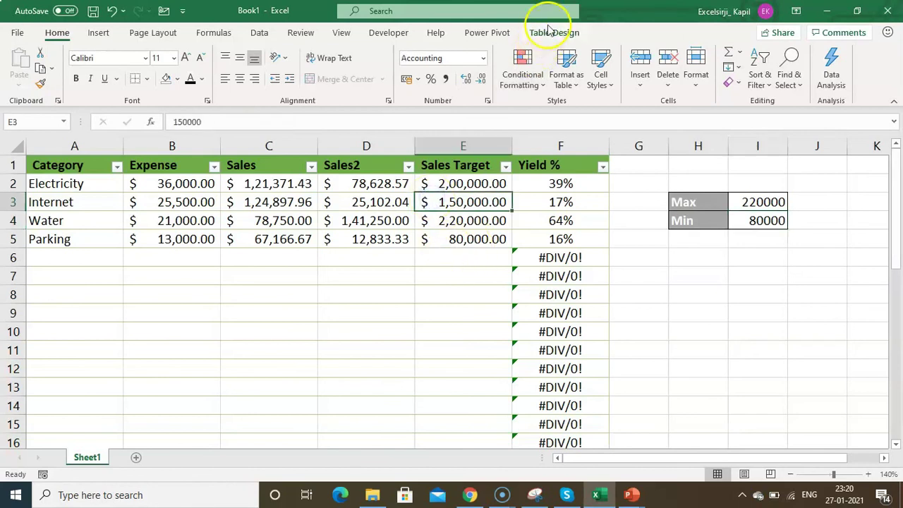
{"action": "left_click", "coordinate": [552, 32]}
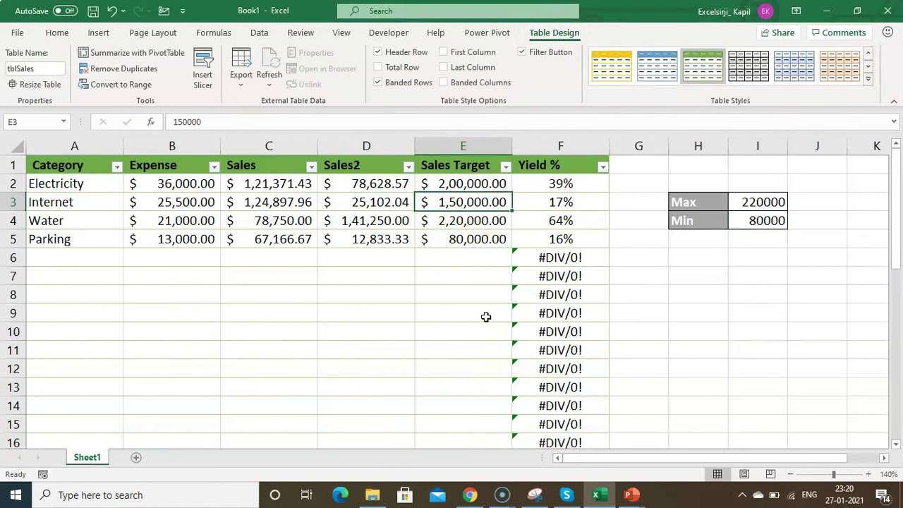